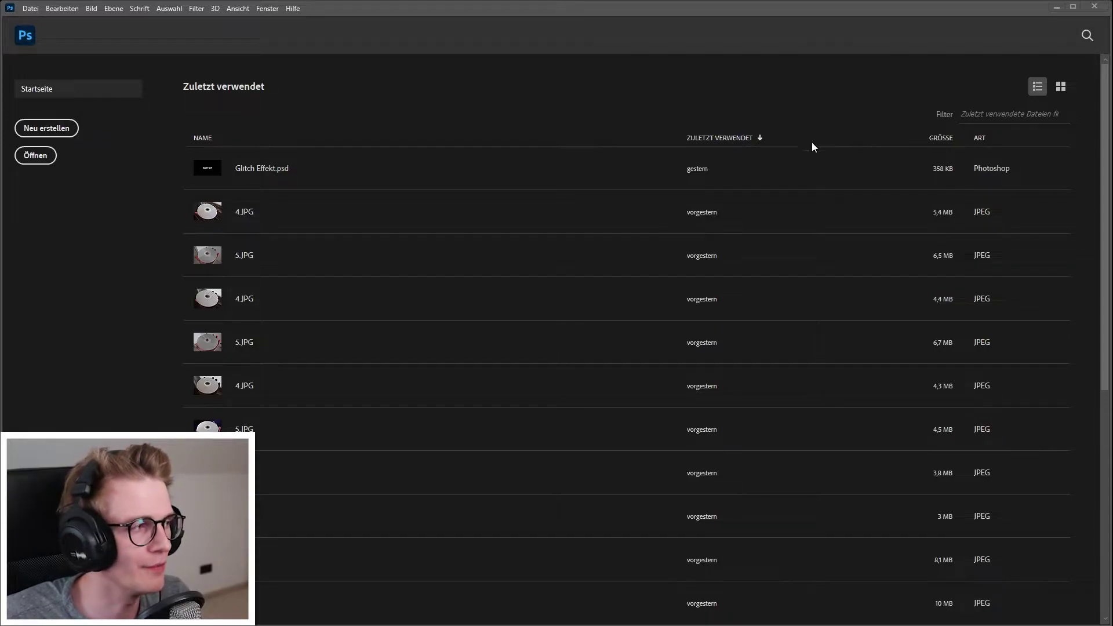
Step: Start a new document with Neu erstellen on the Photoshop start screen
click(58, 133)
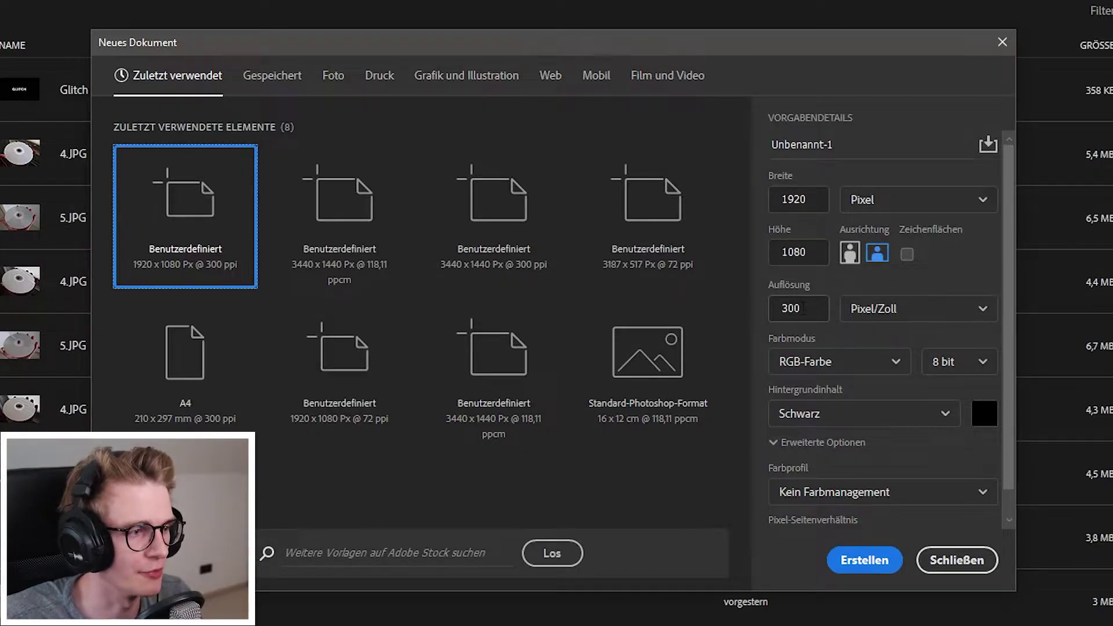
Step: Name the 1920×1080, 300 ppi black-background document 'Glitch Effekt' and create it
double_click(805, 145)
text(Glitch Effekt)
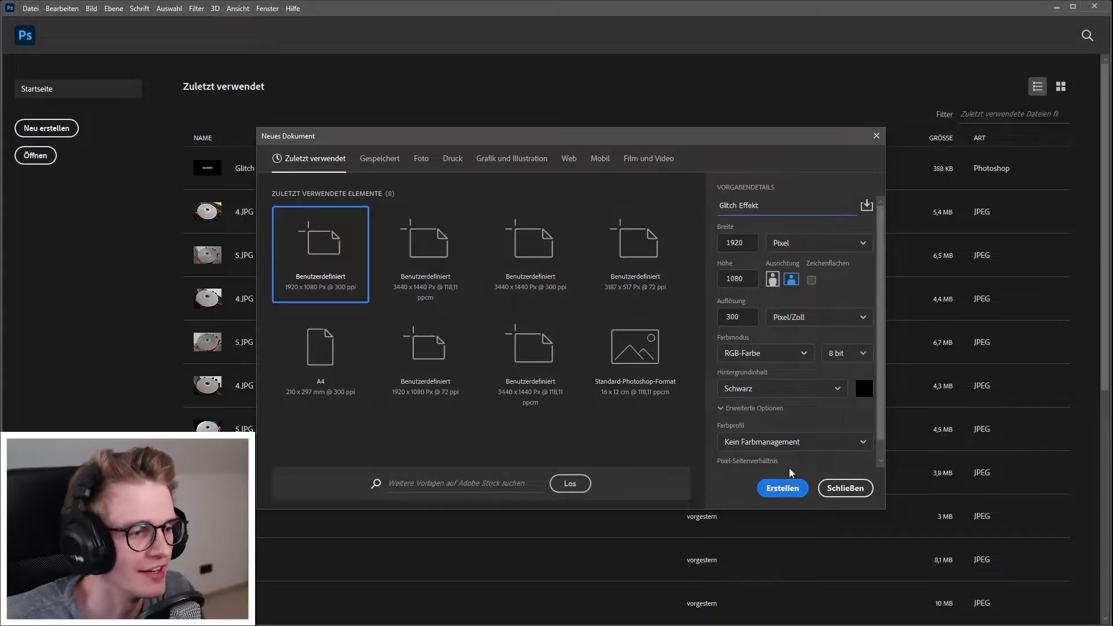
click(783, 483)
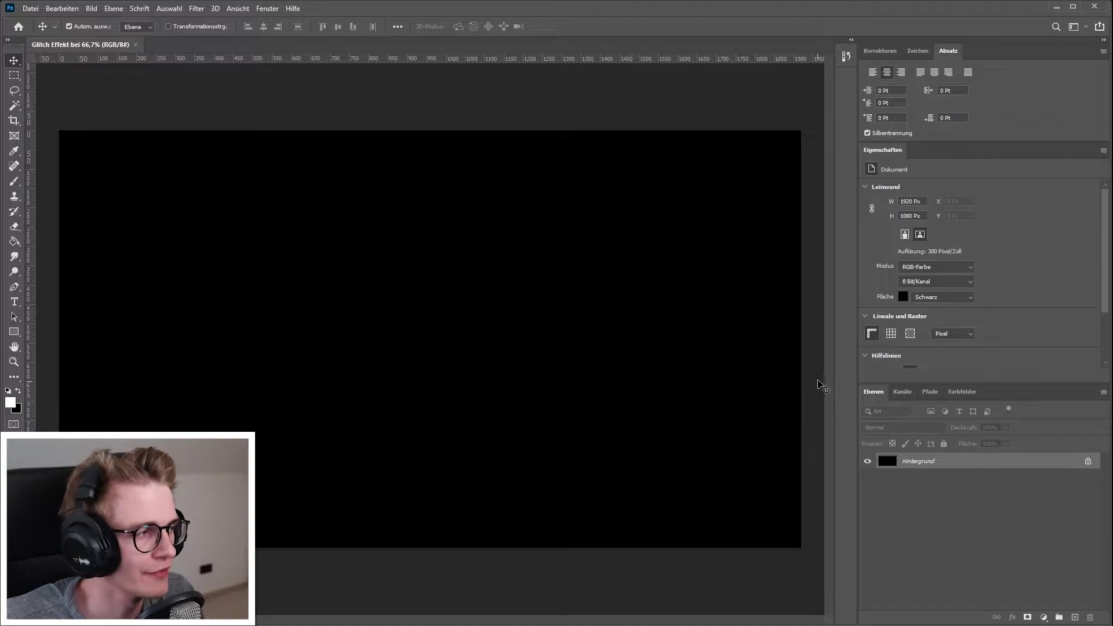
Step: Type the word GLITCH in white on the black canvas and commit the text
click(14, 302)
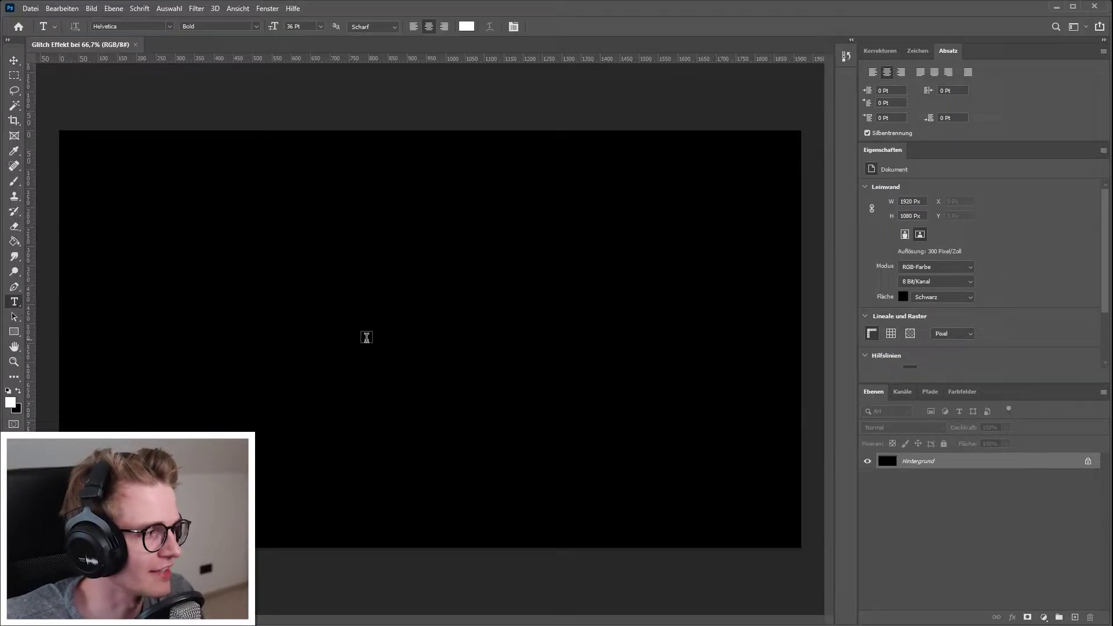
click(467, 26)
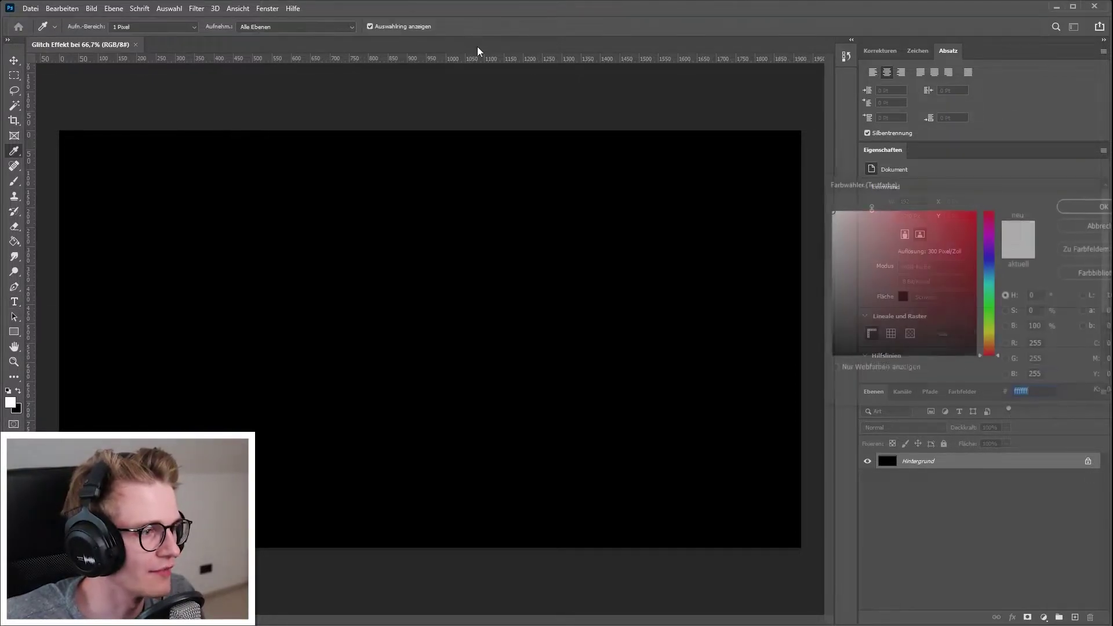
click(1078, 206)
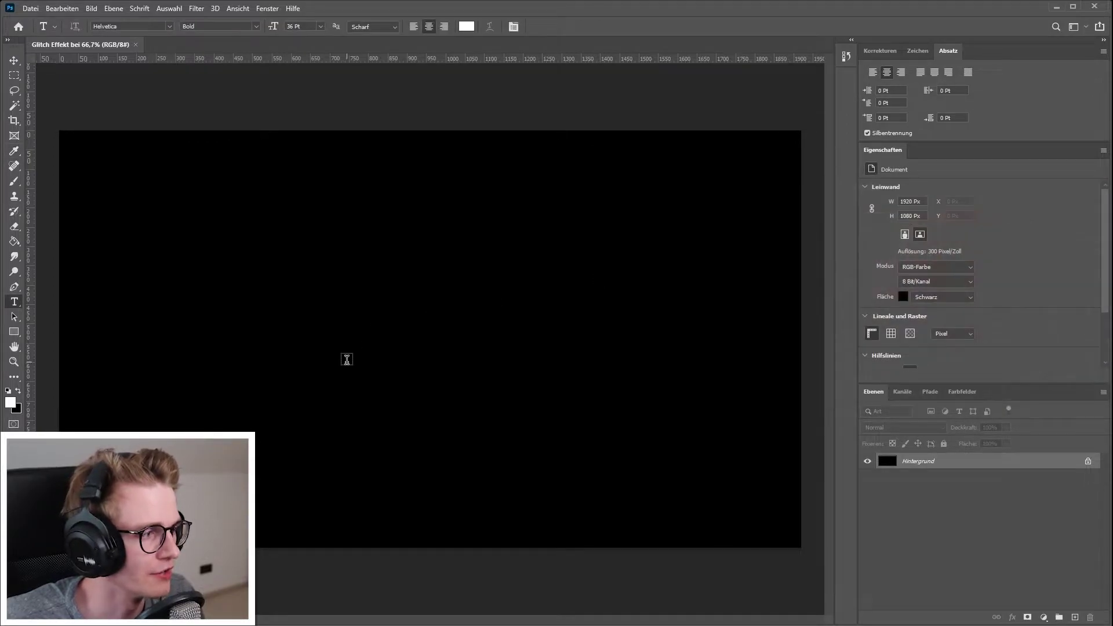
click(354, 355)
text(GLI)
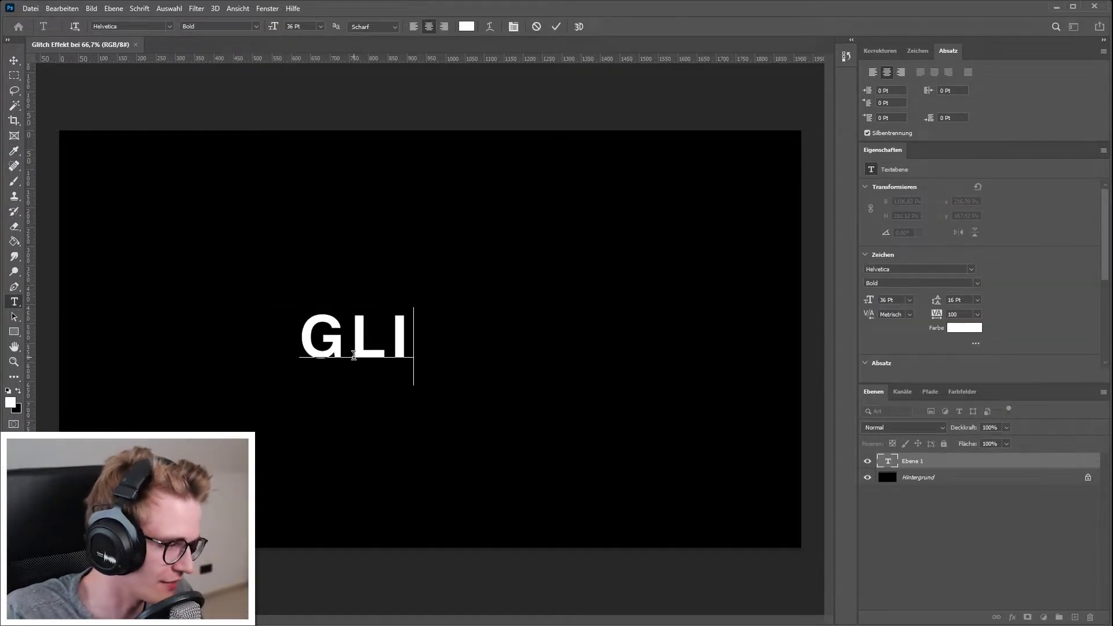
text(TCH)
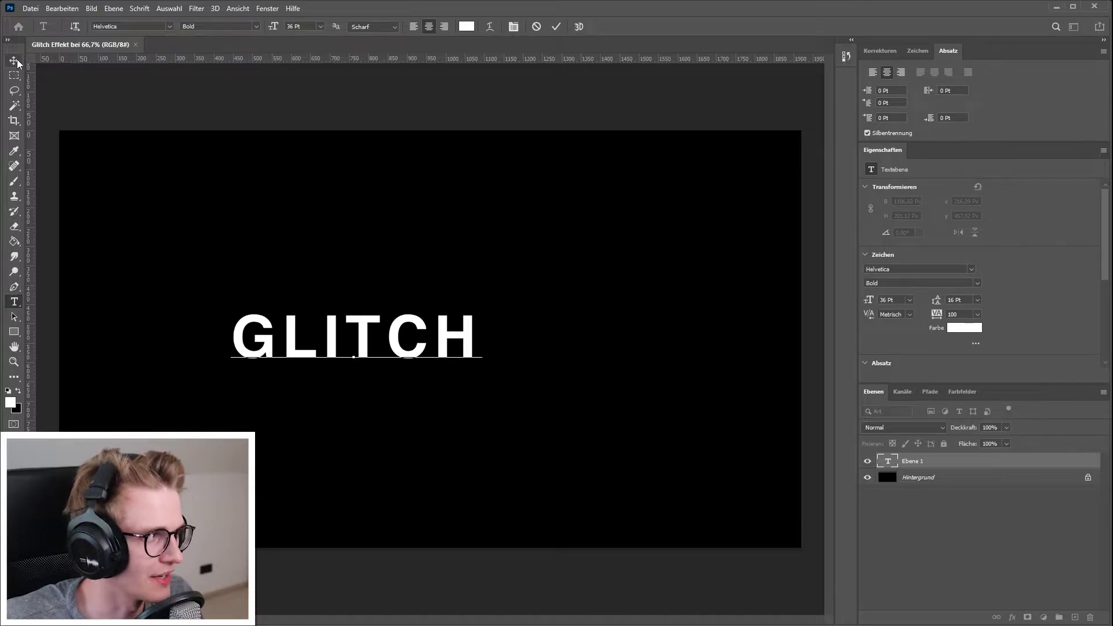
click(14, 61)
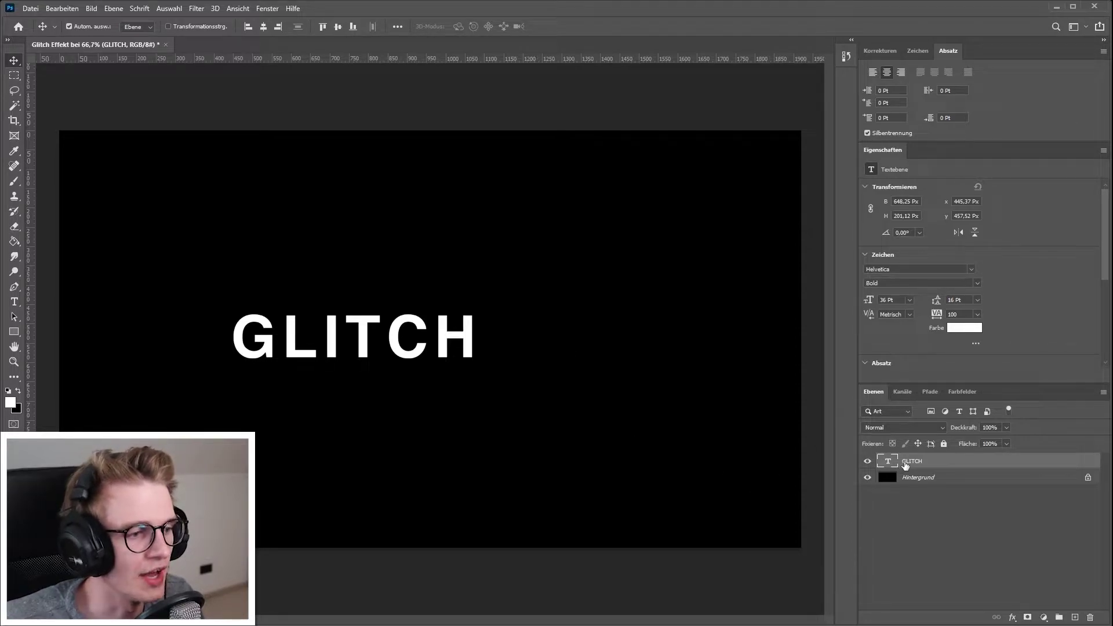
Step: Align the GLITCH text to the canvas, centring it horizontally and vertically
click(397, 27)
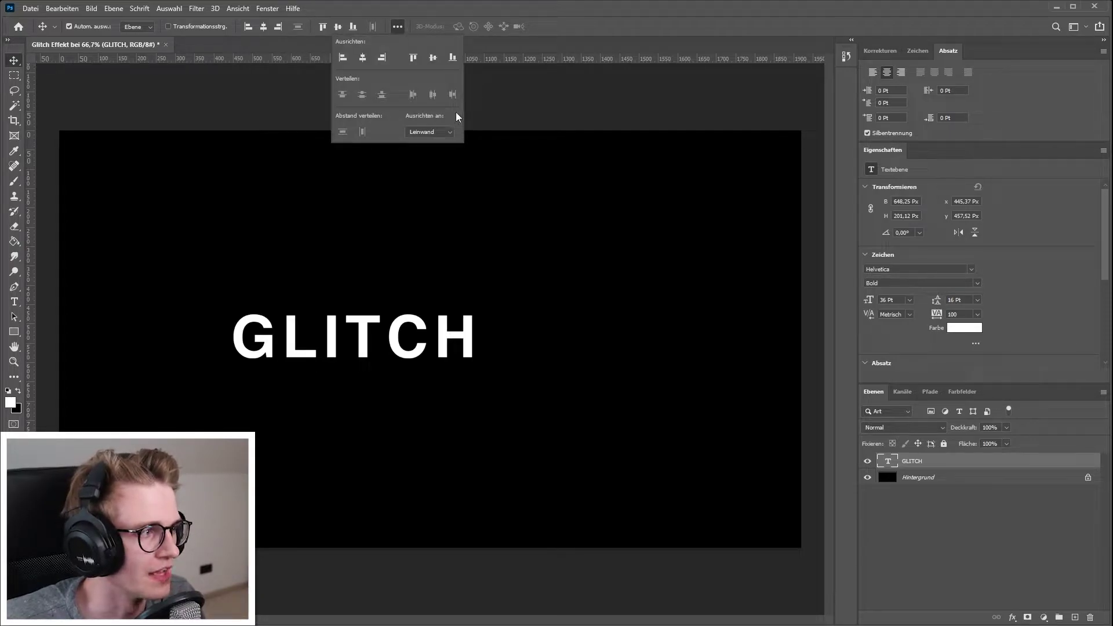
click(431, 132)
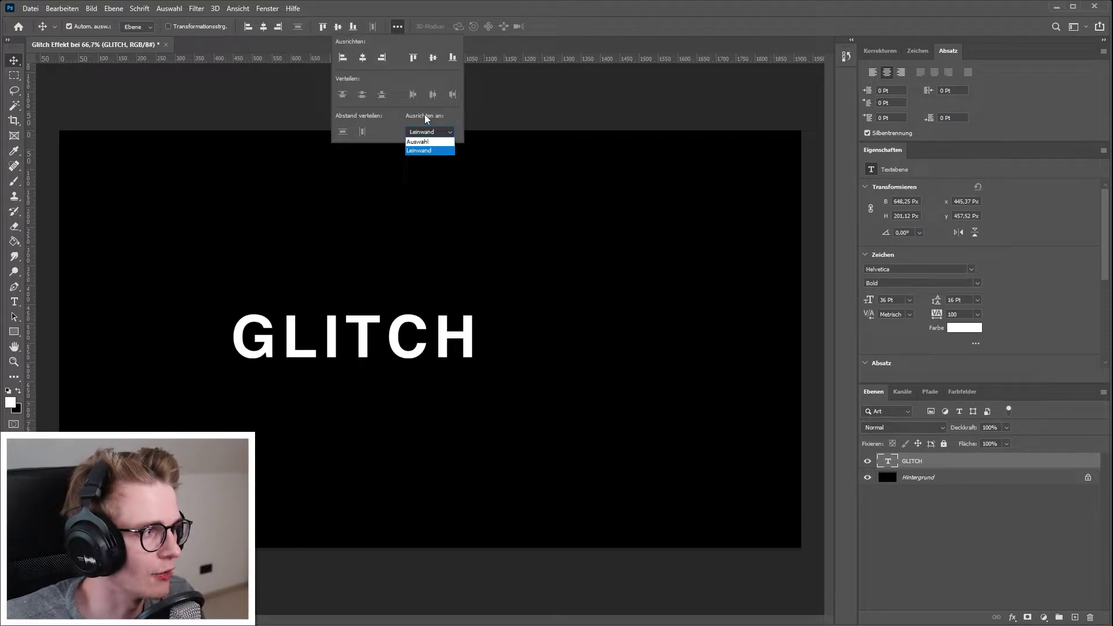
click(429, 151)
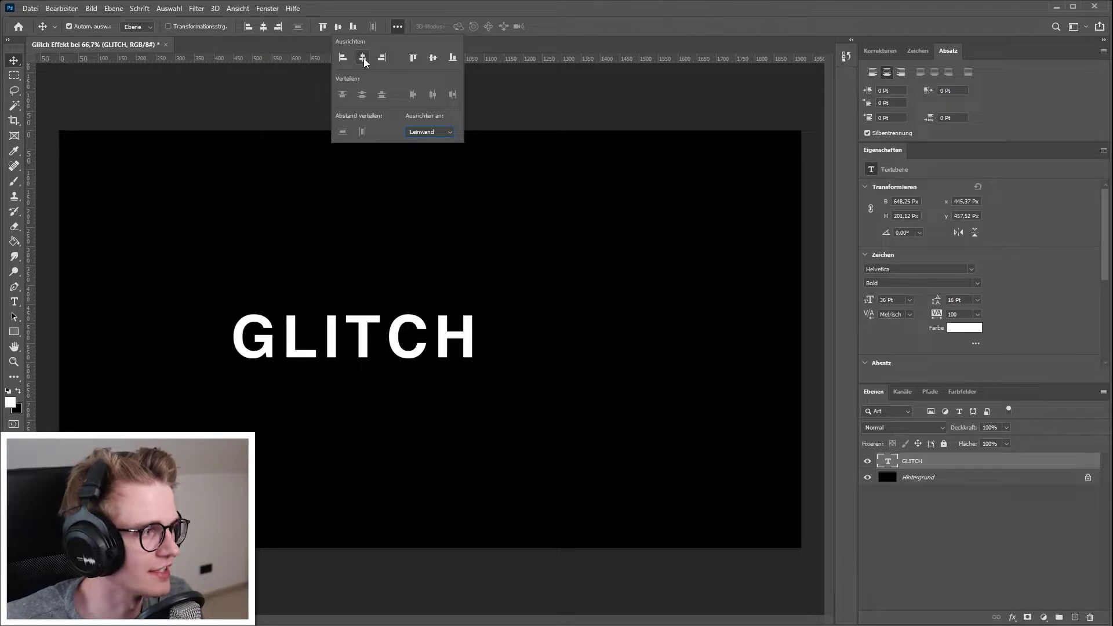
click(364, 59)
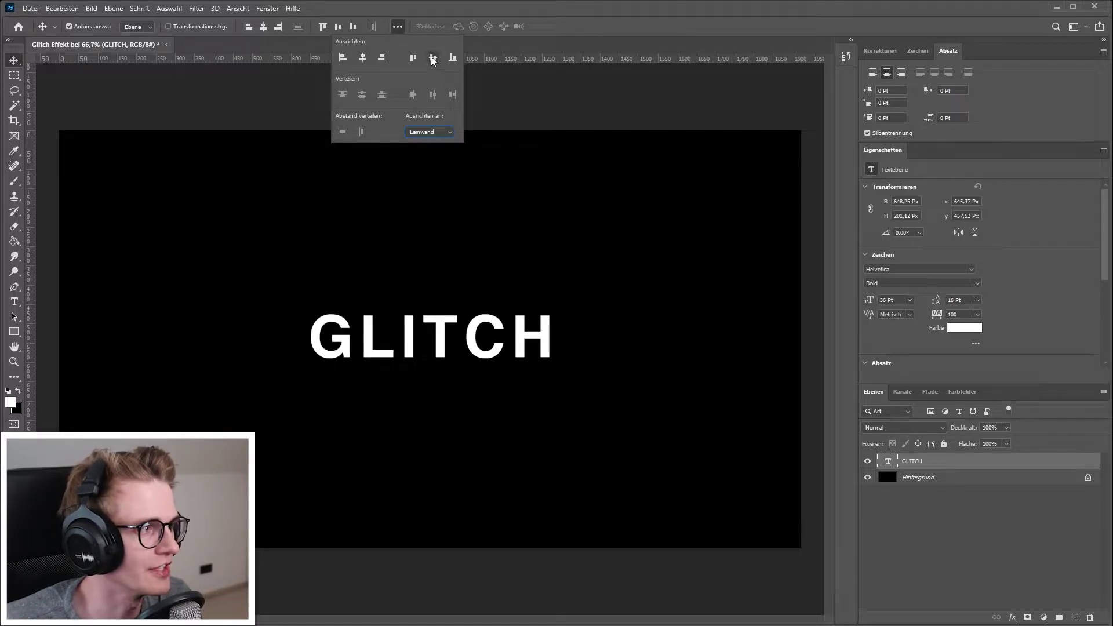
click(432, 59)
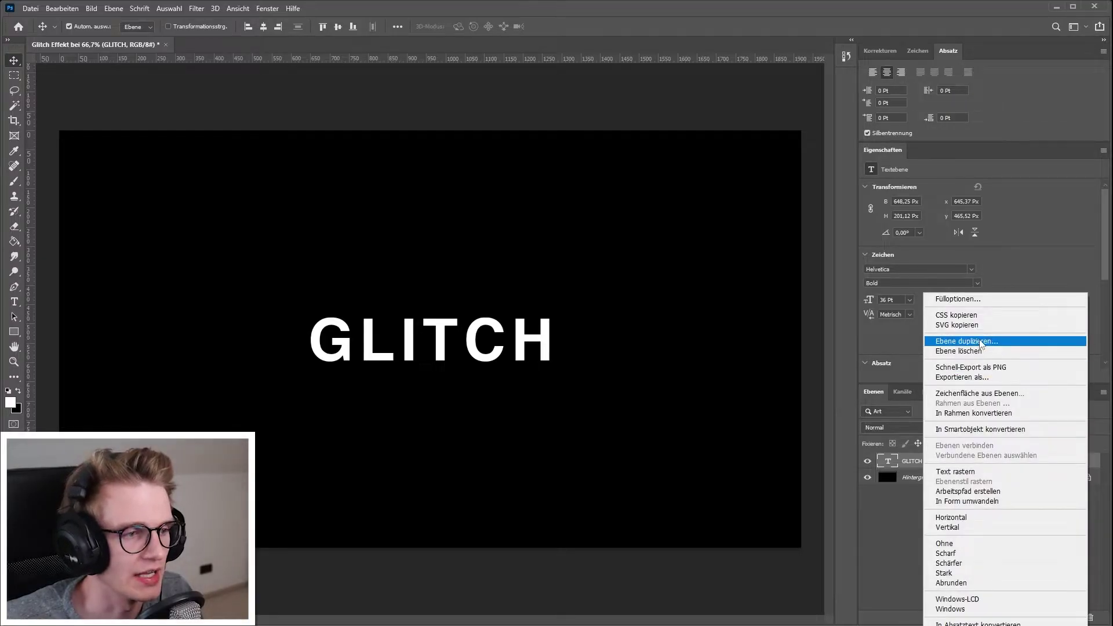
Step: Duplicate the GLITCH layer so a GLITCH Kopie layer sits beneath the original
click(979, 342)
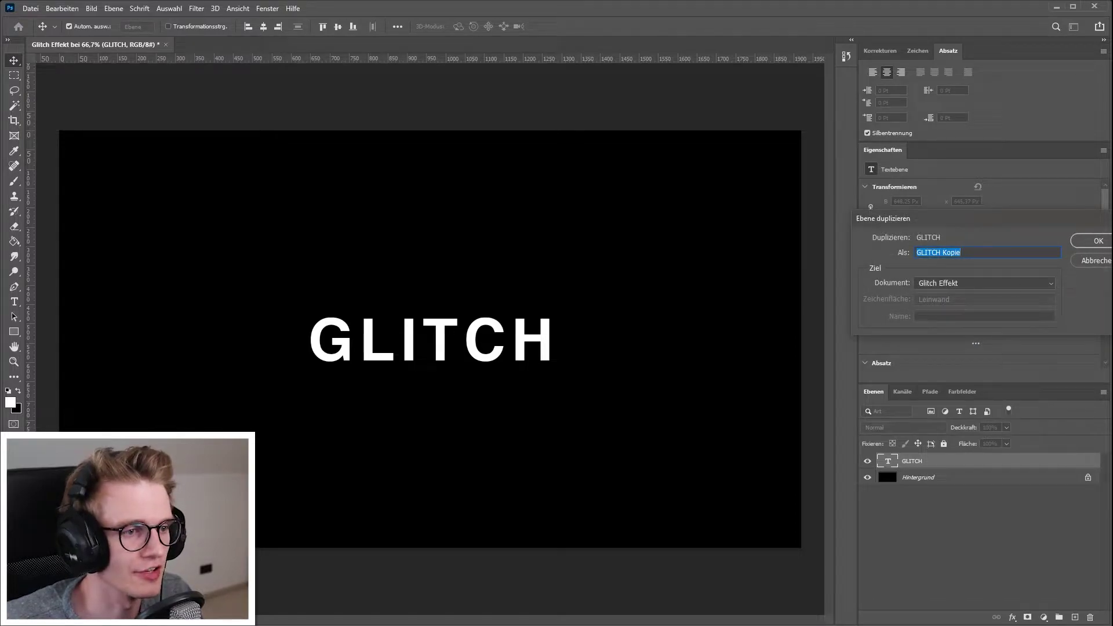
click(1109, 261)
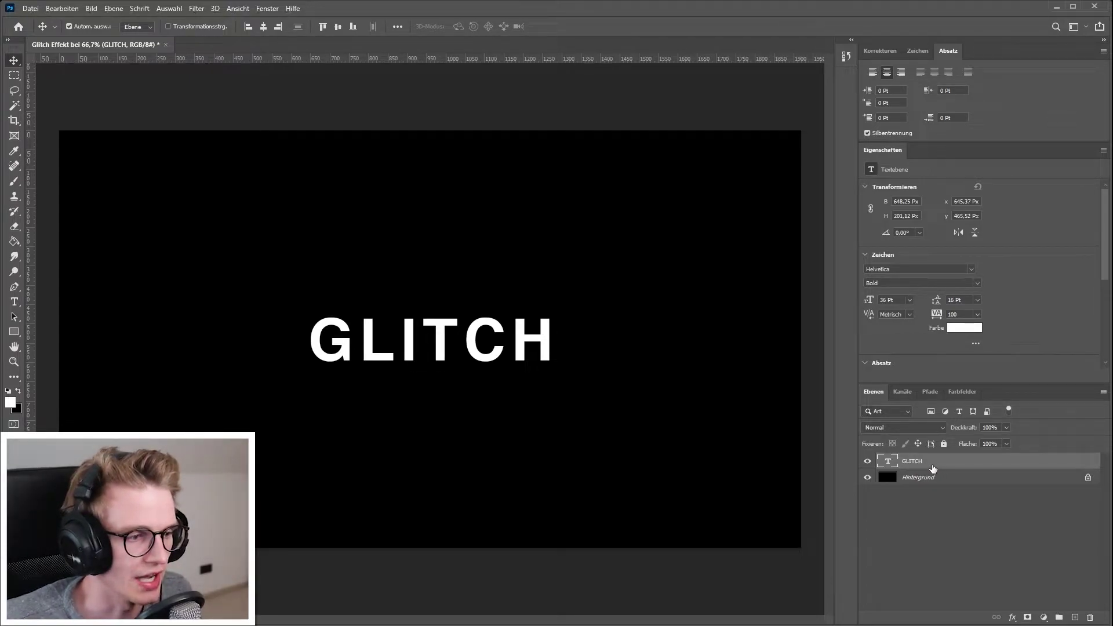
drag(933, 469, 934, 482)
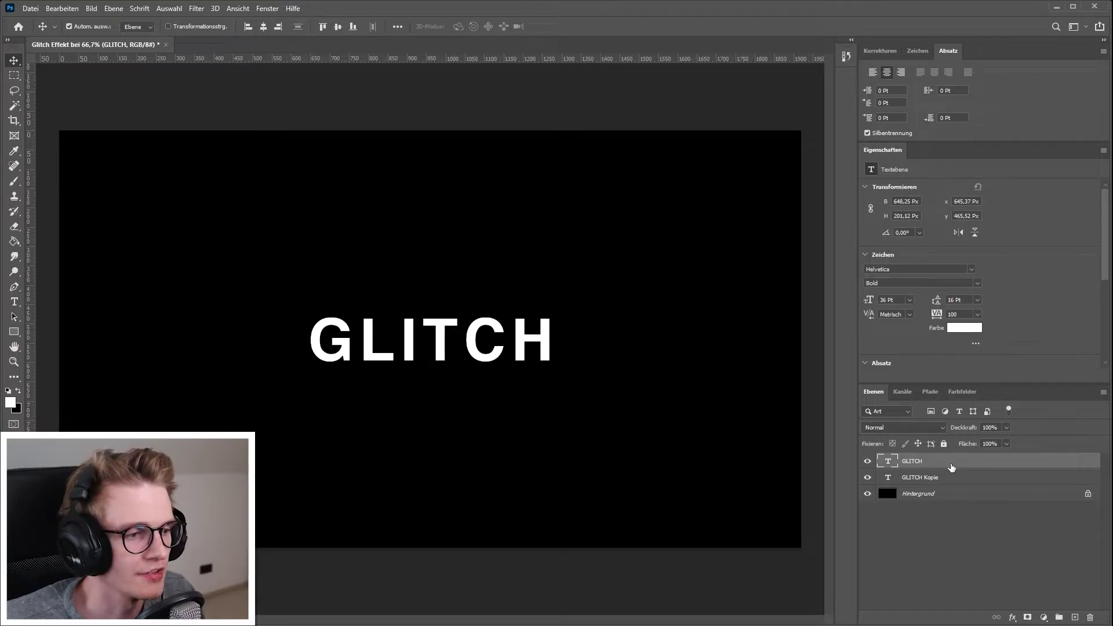
right_click(940, 466)
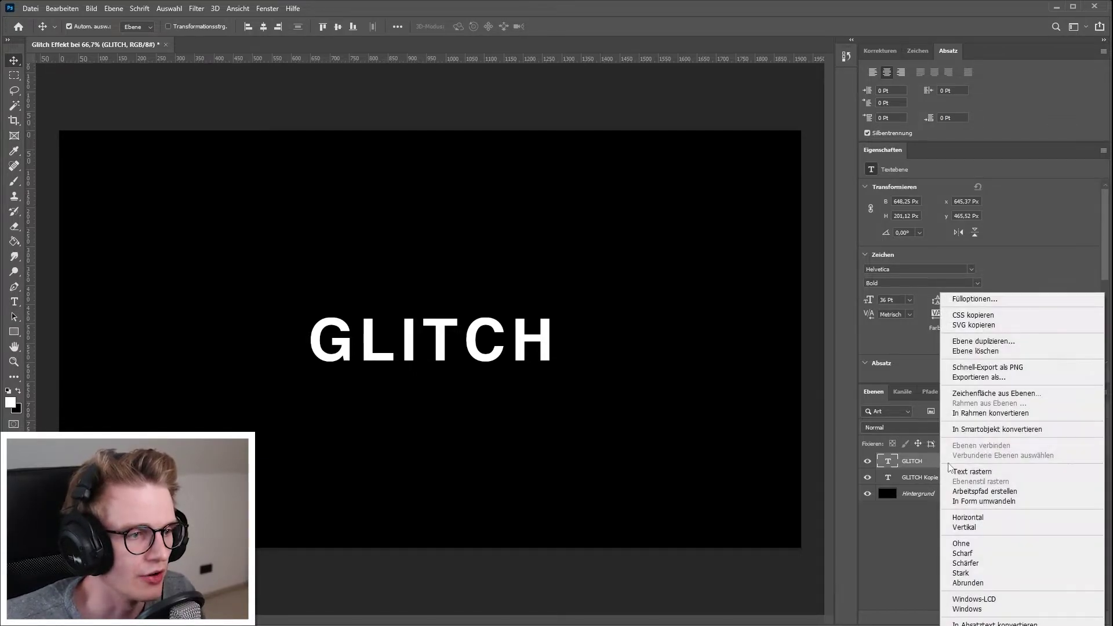
Step: Exclude the green channel in the top GLITCH layer's blending options
click(997, 301)
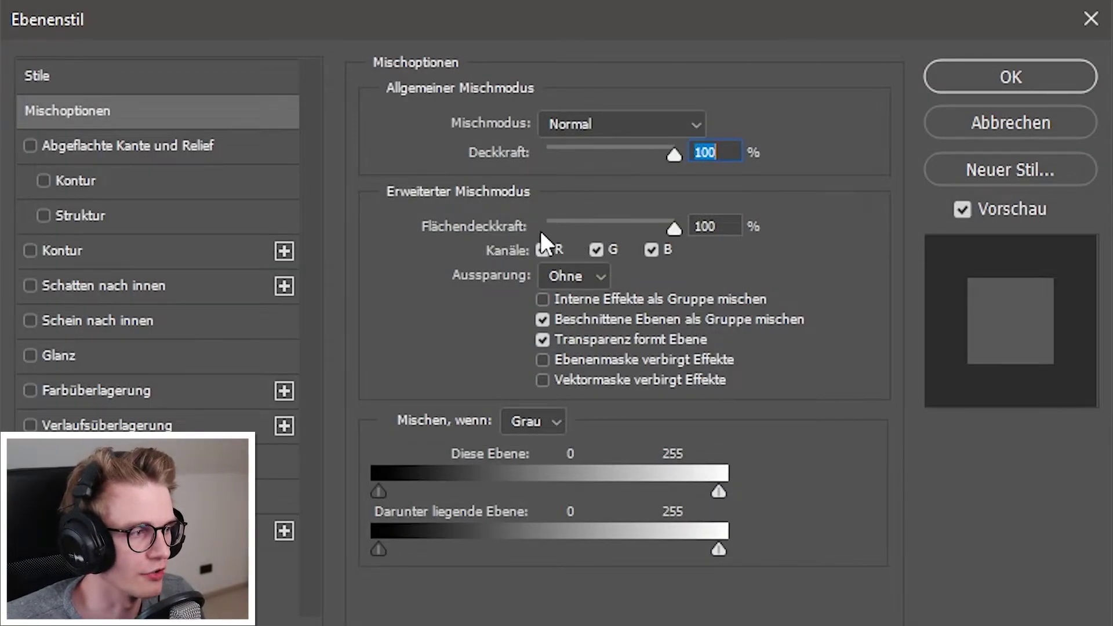
click(596, 249)
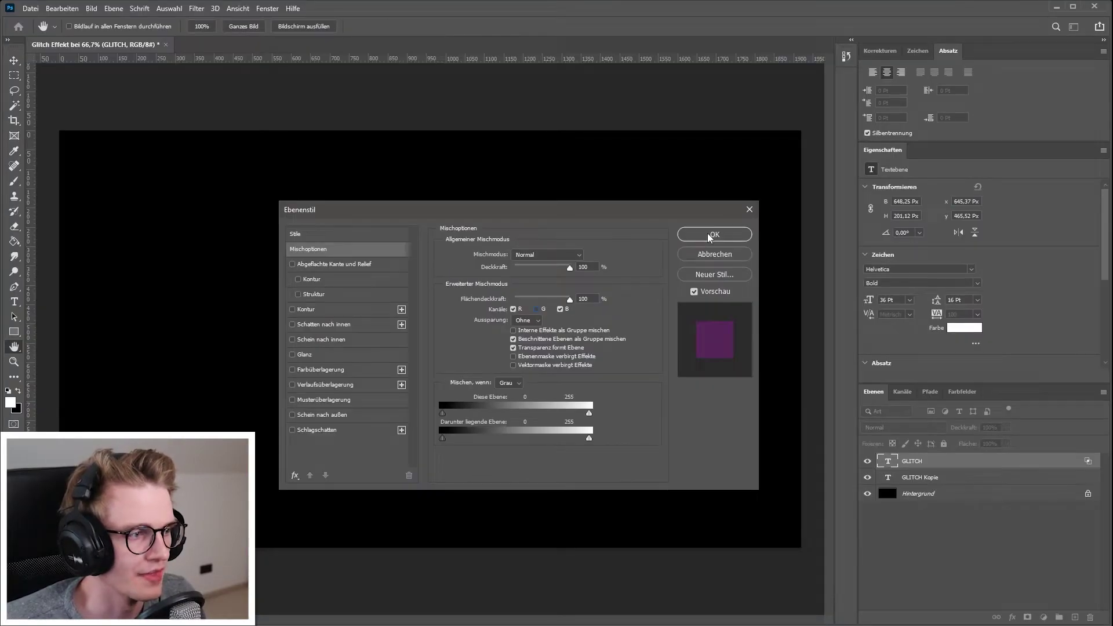
click(711, 237)
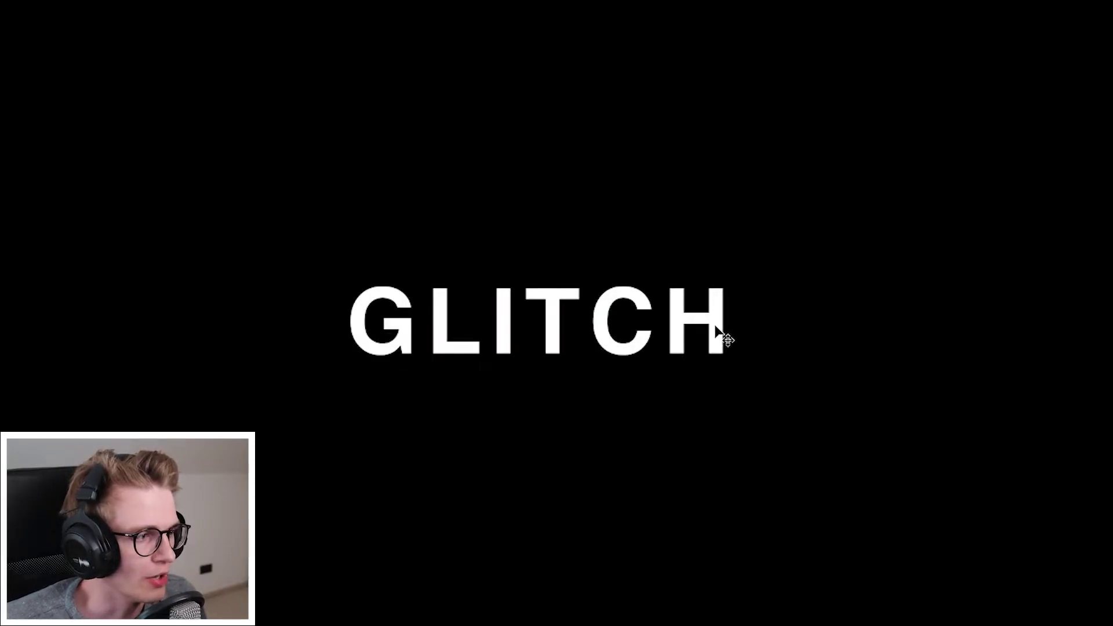
Step: Nudge the top GLITCH layer 6 px right to reveal a magenta fringe
drag(721, 331, 725, 332)
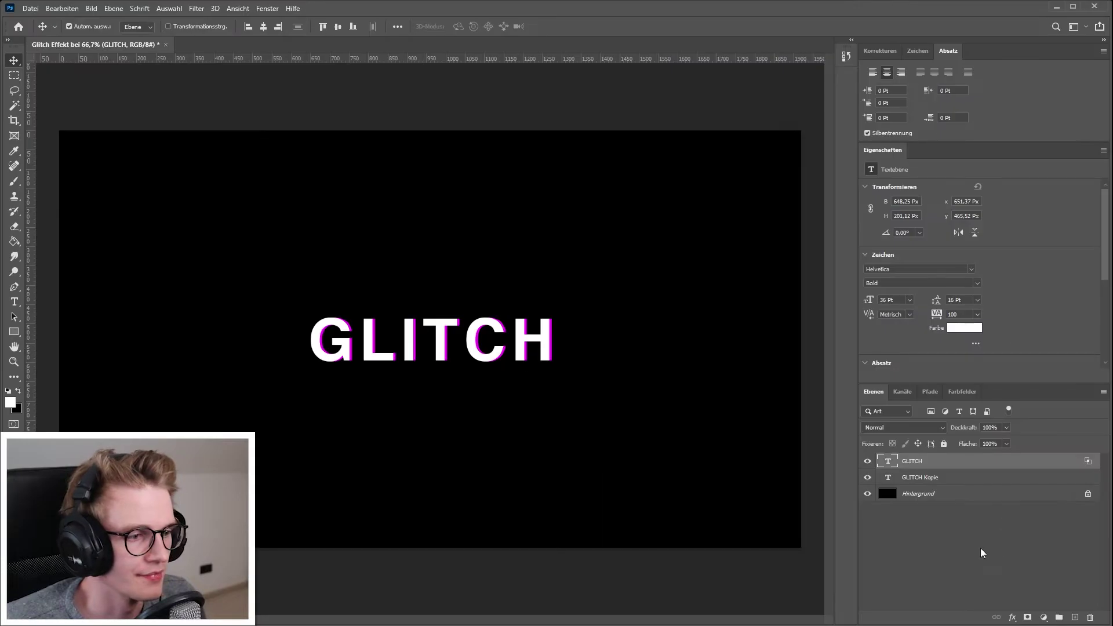
click(983, 554)
click(913, 462)
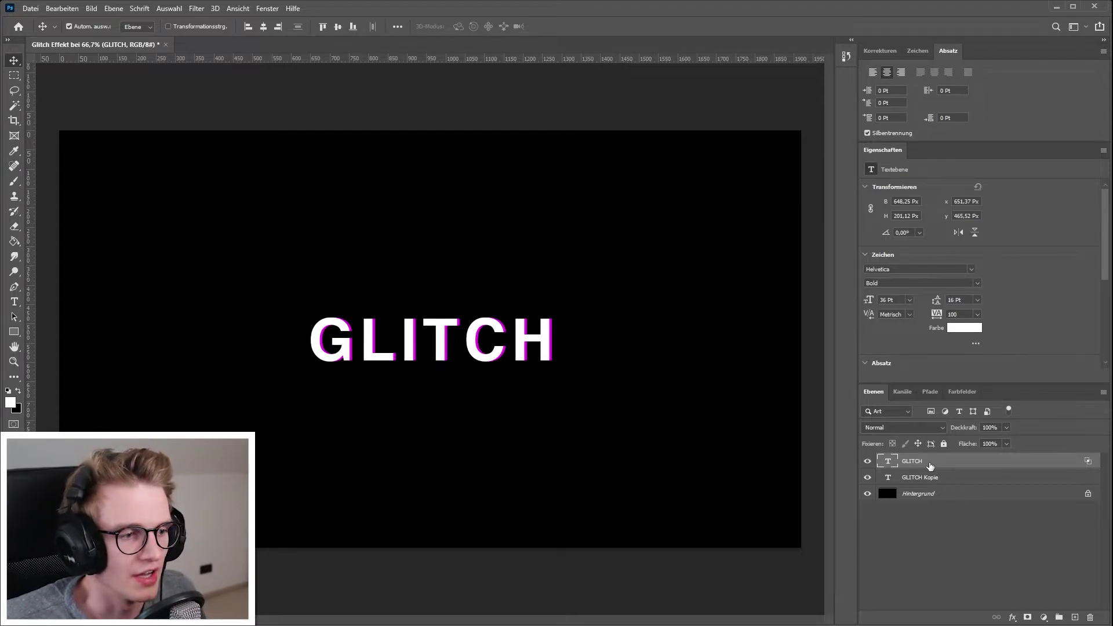
Step: Duplicate GLITCH into a GLITCH Kopie 2 layer and reselect the top GLITCH layer
right_click(929, 462)
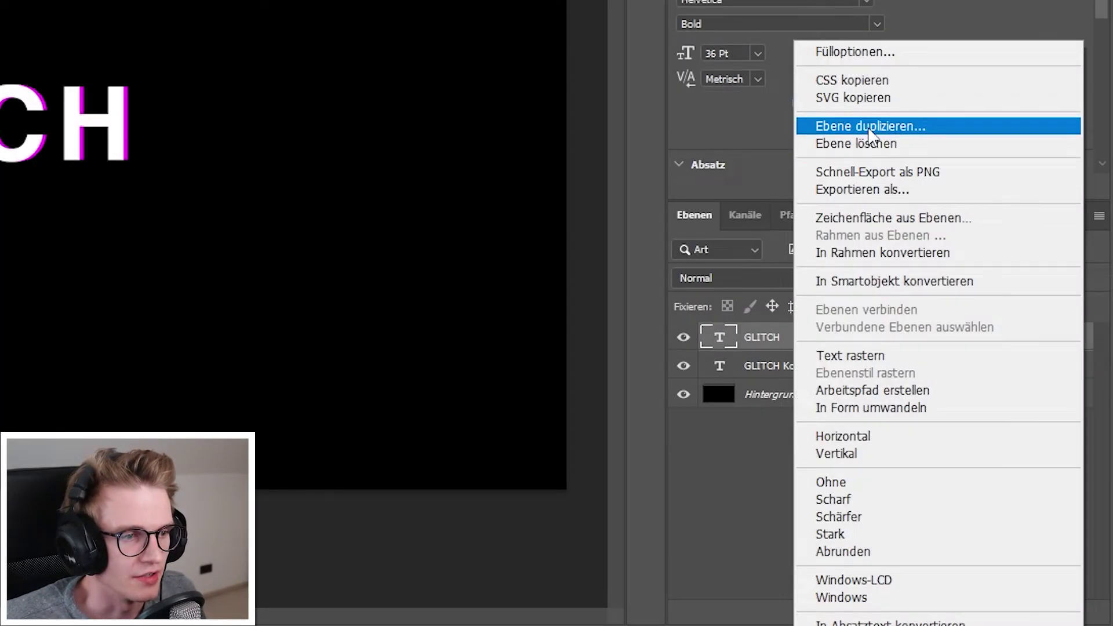
click(869, 128)
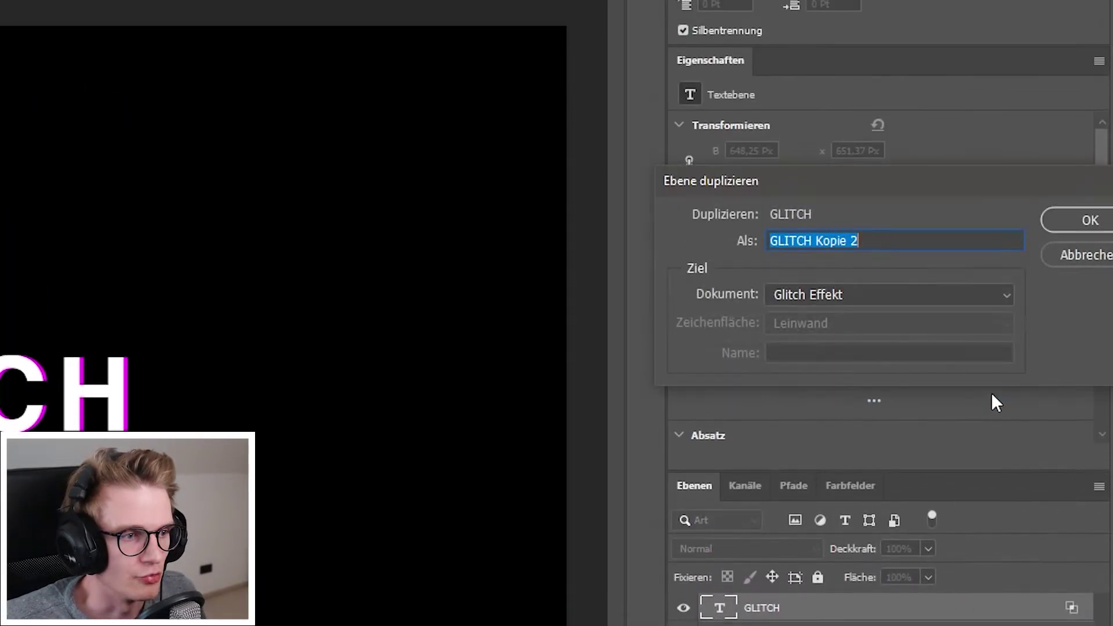
click(1084, 252)
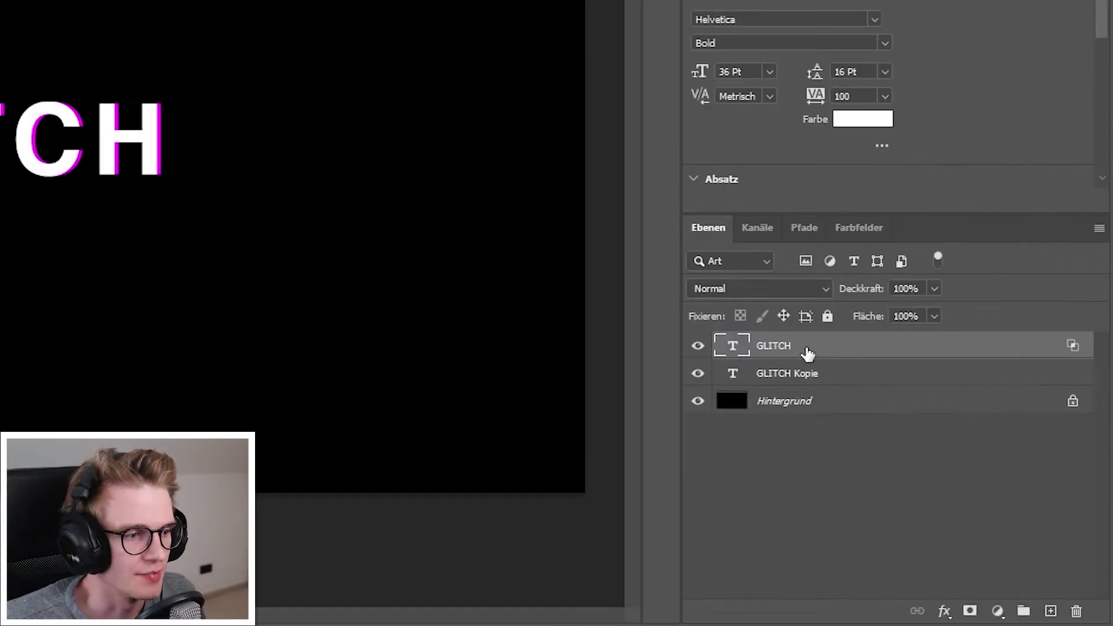
drag(929, 469, 930, 470)
drag(805, 358, 806, 360)
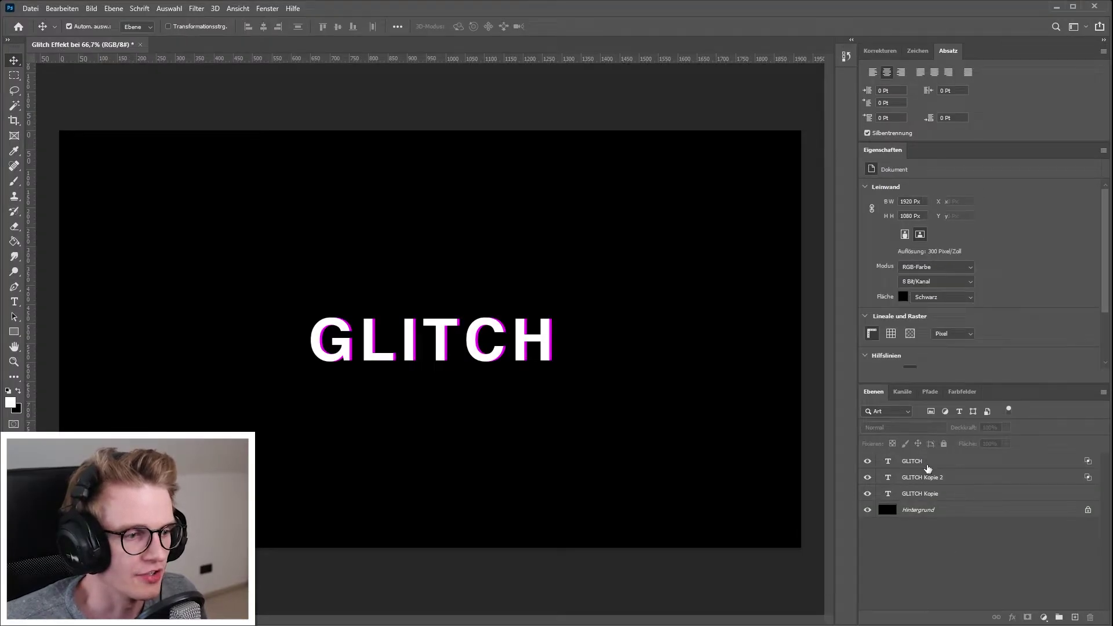
click(928, 468)
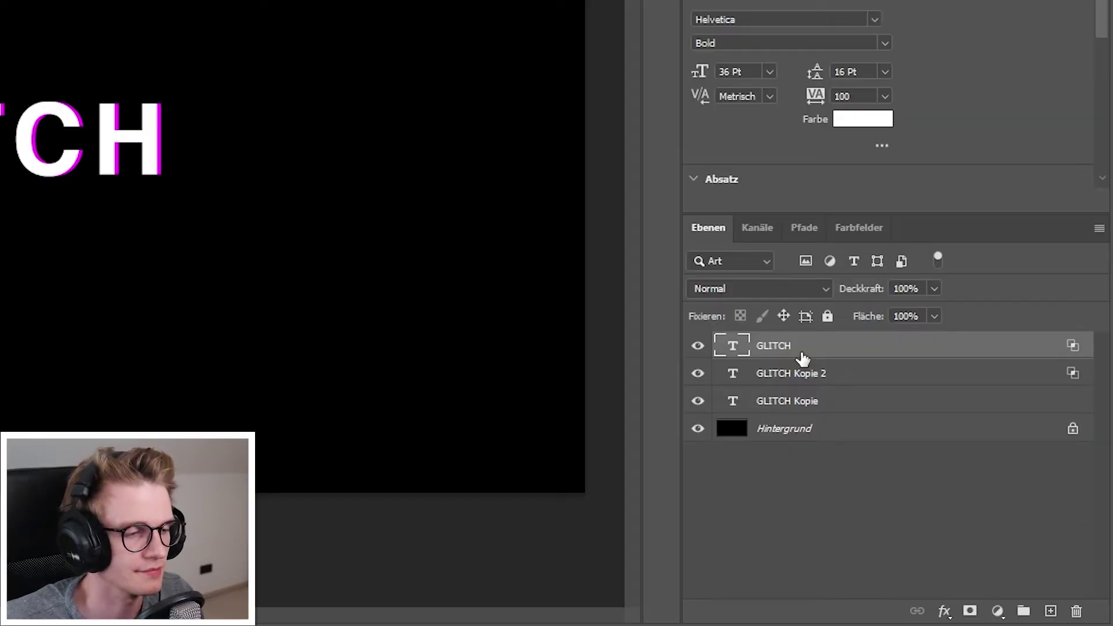
Step: Make the top GLITCH layer exclude red instead of green and shift it left for a cyan fringe
right_click(811, 349)
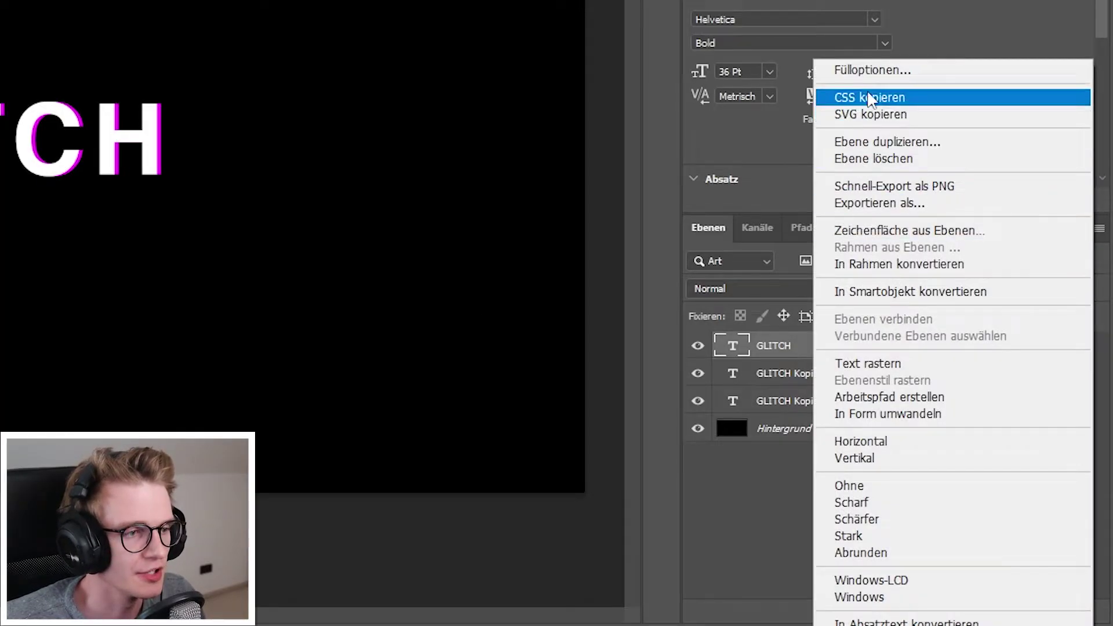
click(873, 70)
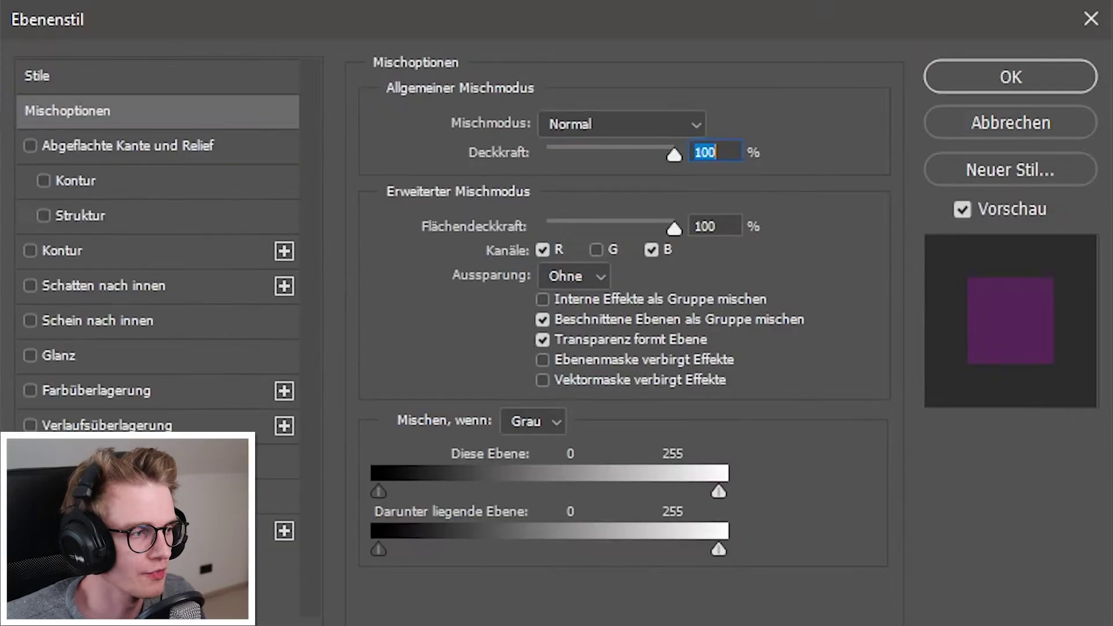
click(598, 250)
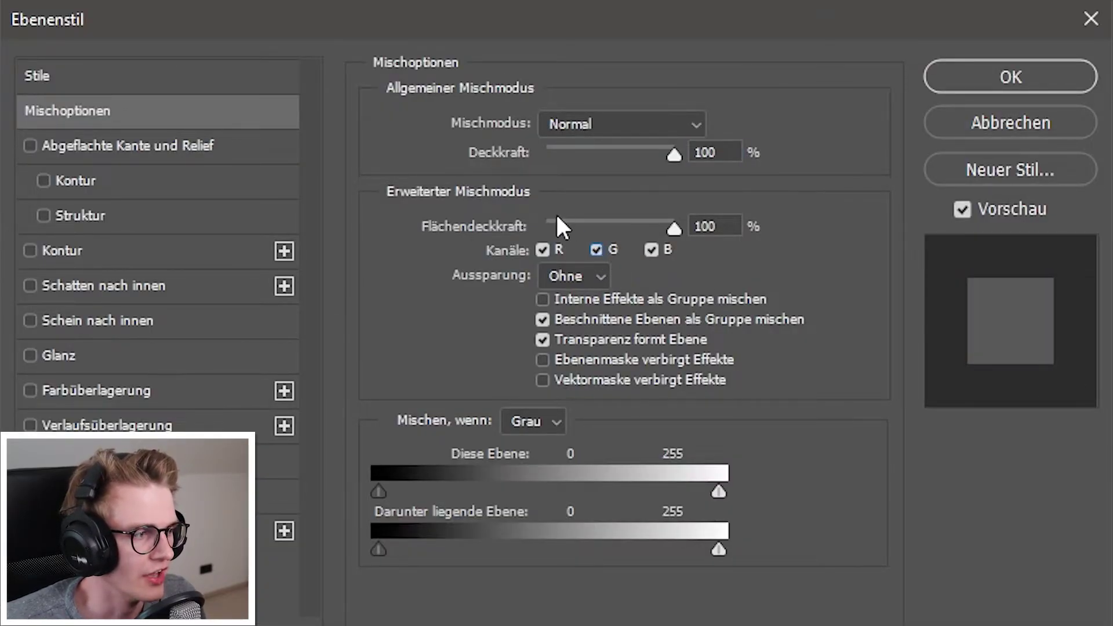
click(543, 249)
click(715, 235)
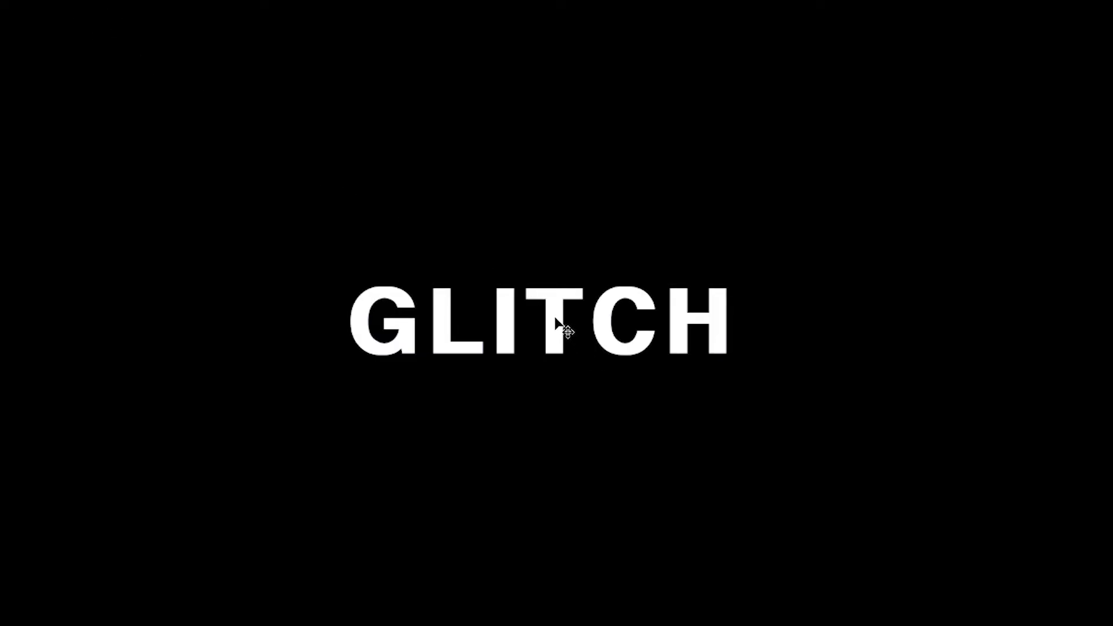
drag(556, 319, 549, 324)
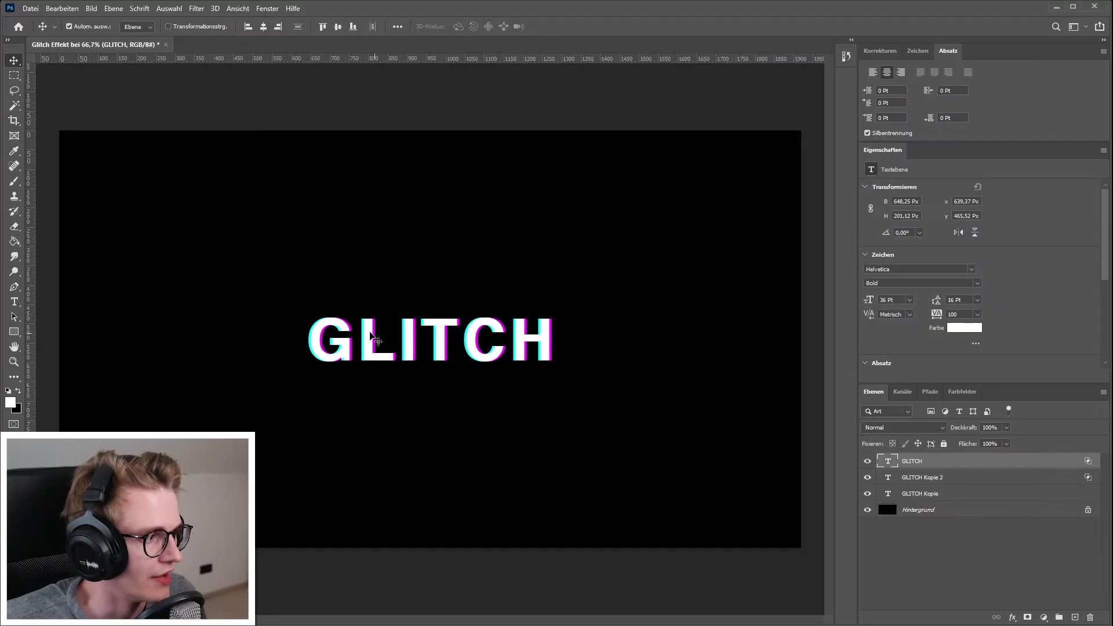
scroll(360, 339, up, 3)
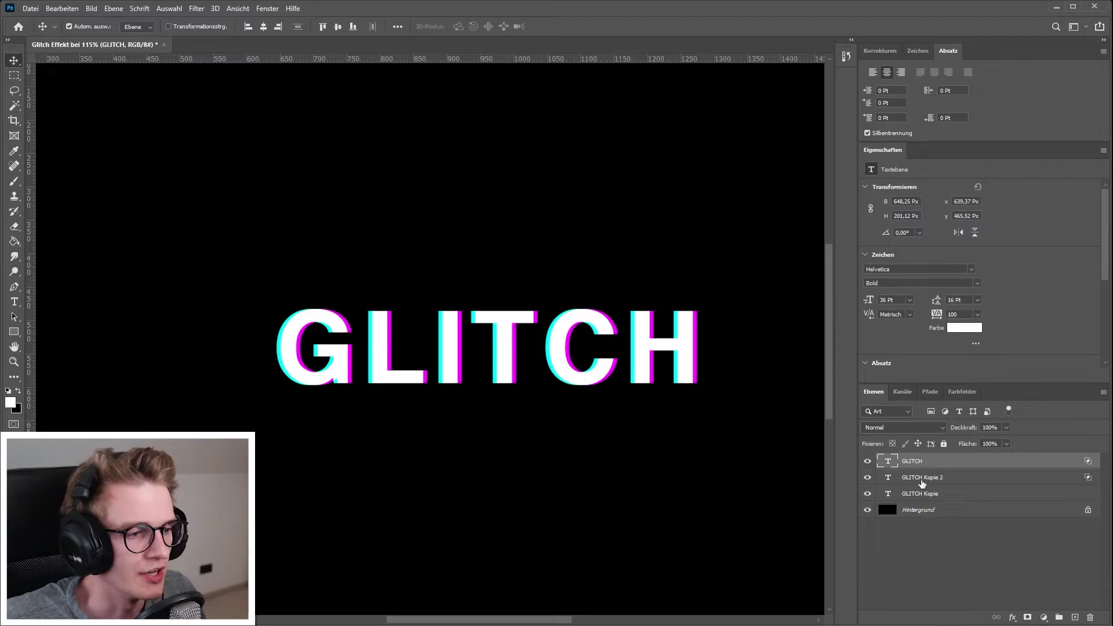
Step: Select all three GLITCH text layers and merge them into one layer with Ctrl+E
shift+click(923, 496)
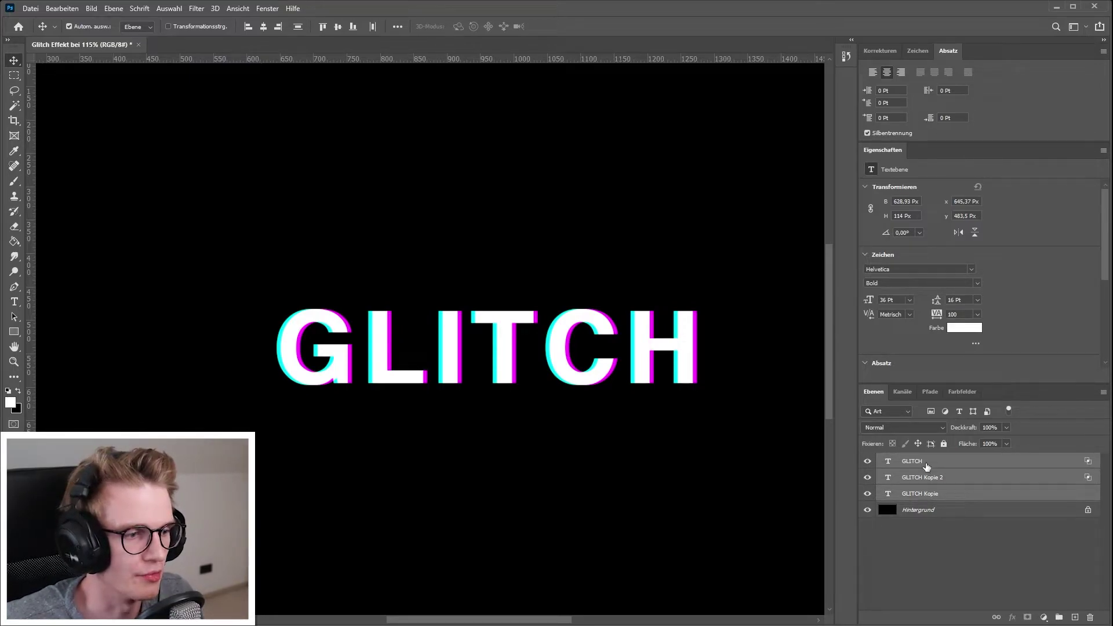
key(ctrl+e)
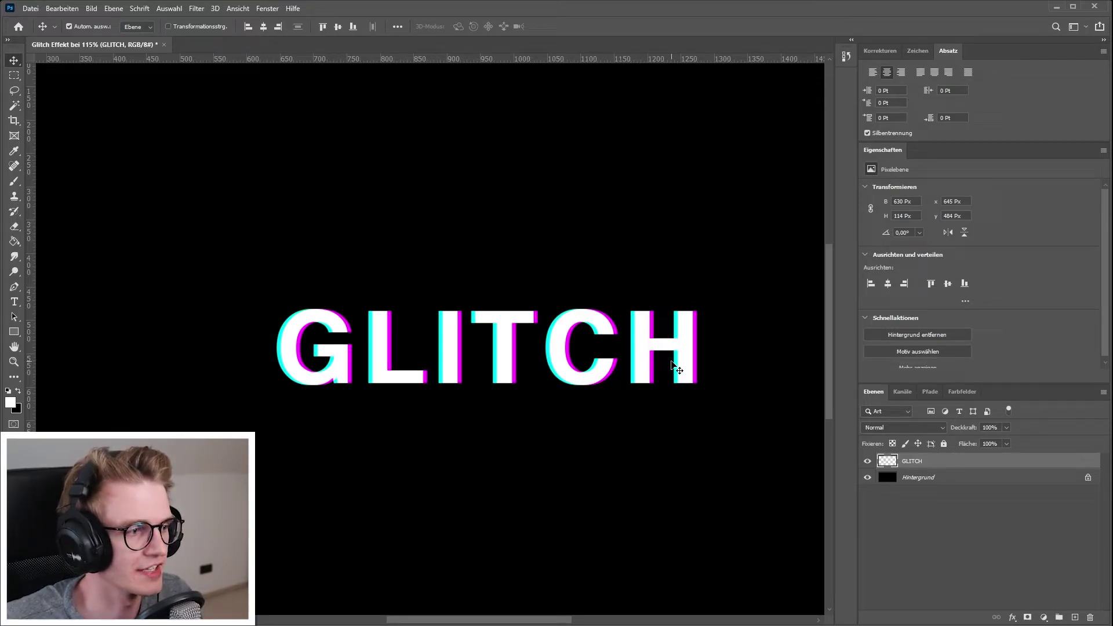
drag(706, 294, 673, 281)
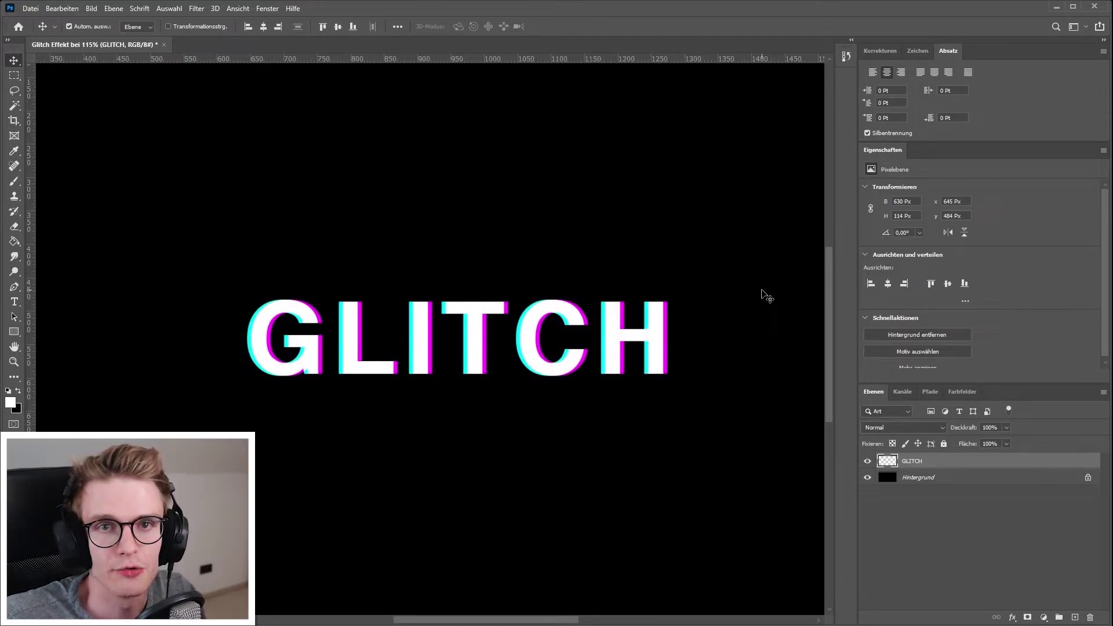
Step: Marquee a thin strip across the top of the letters and shift it horizontally right
click(14, 75)
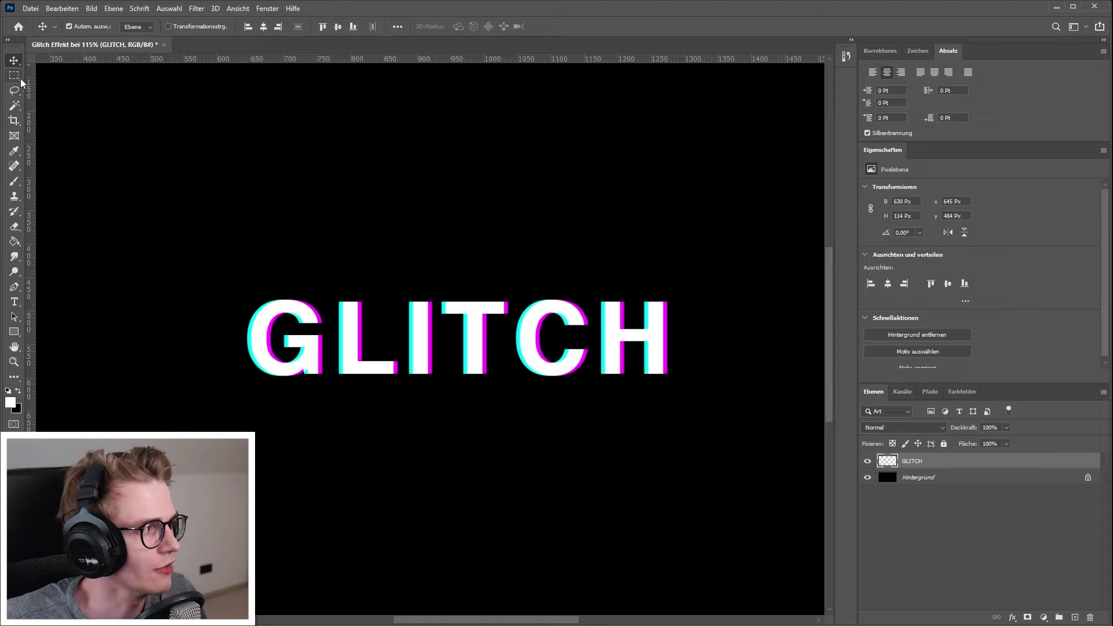
drag(243, 314, 676, 316)
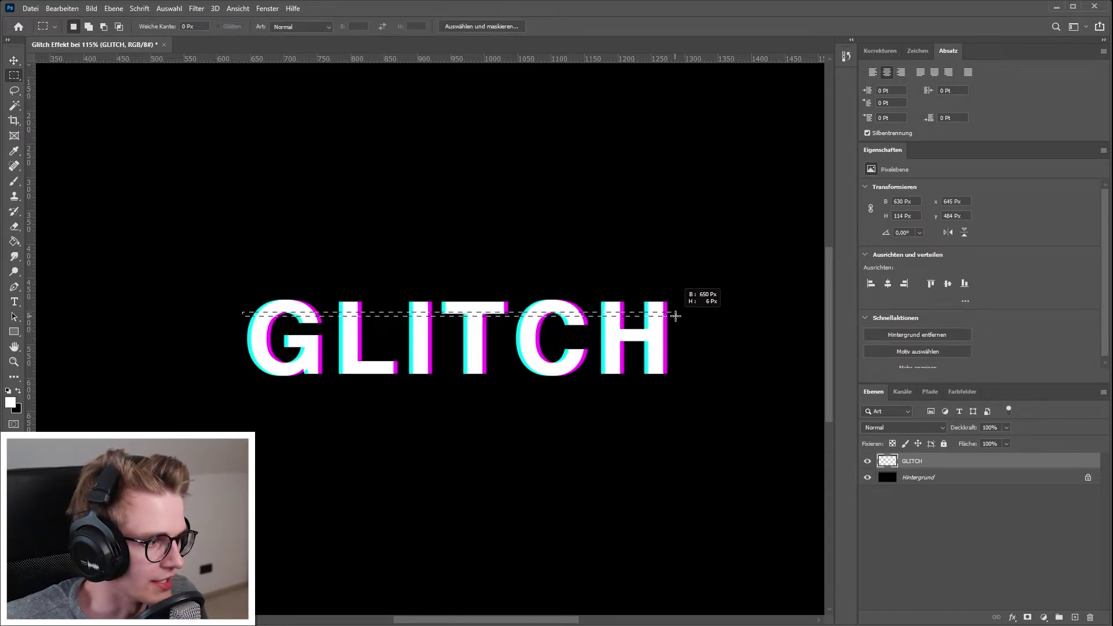
drag(676, 316, 680, 313)
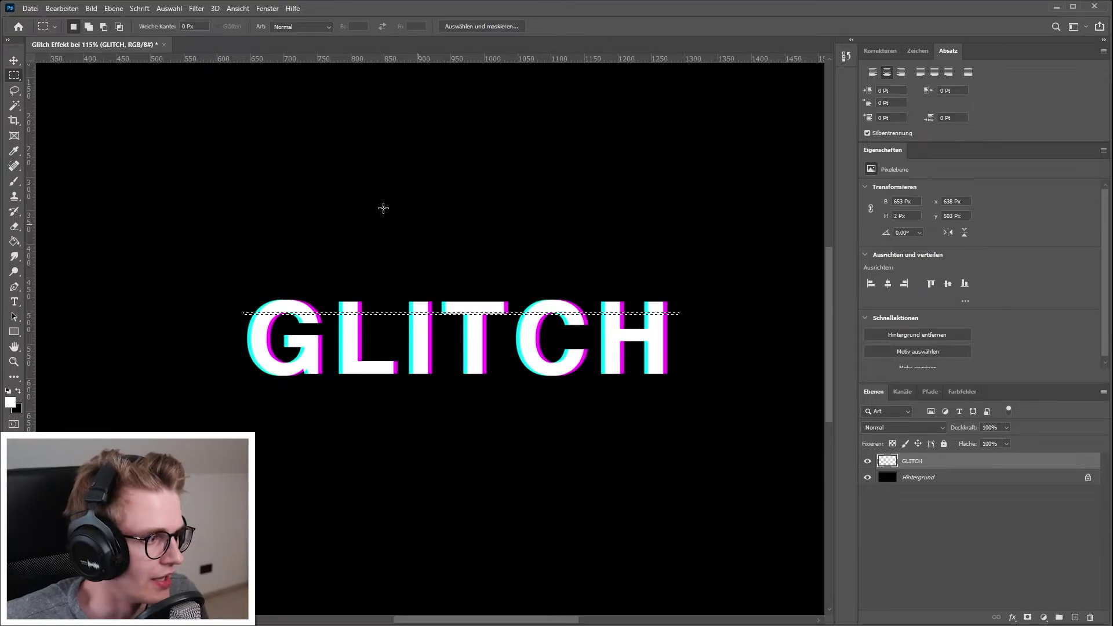
click(14, 62)
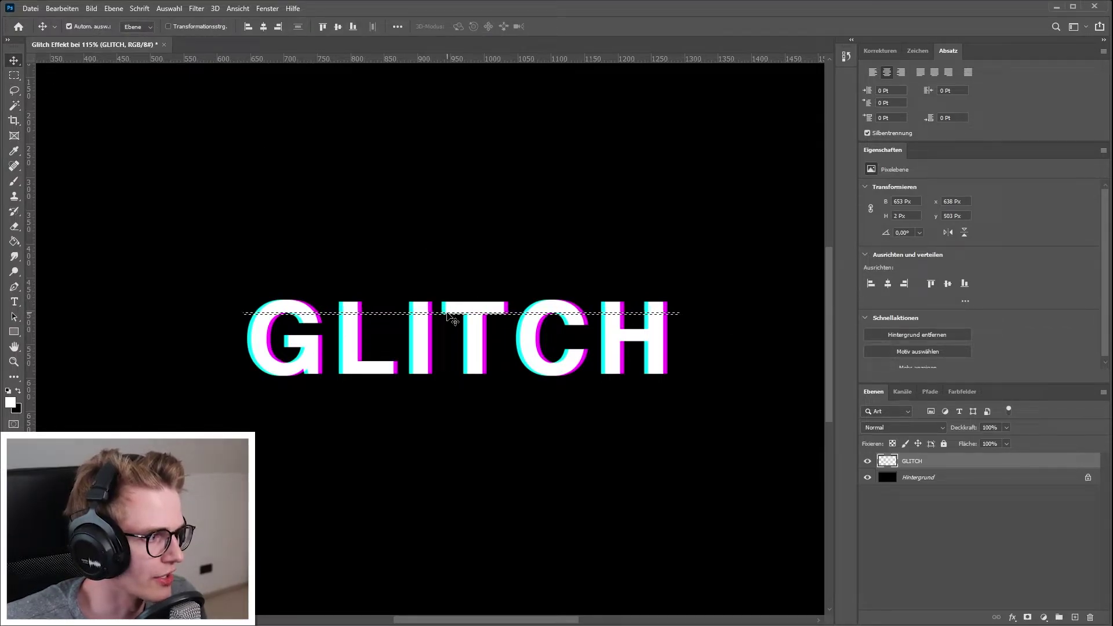
key(shift)
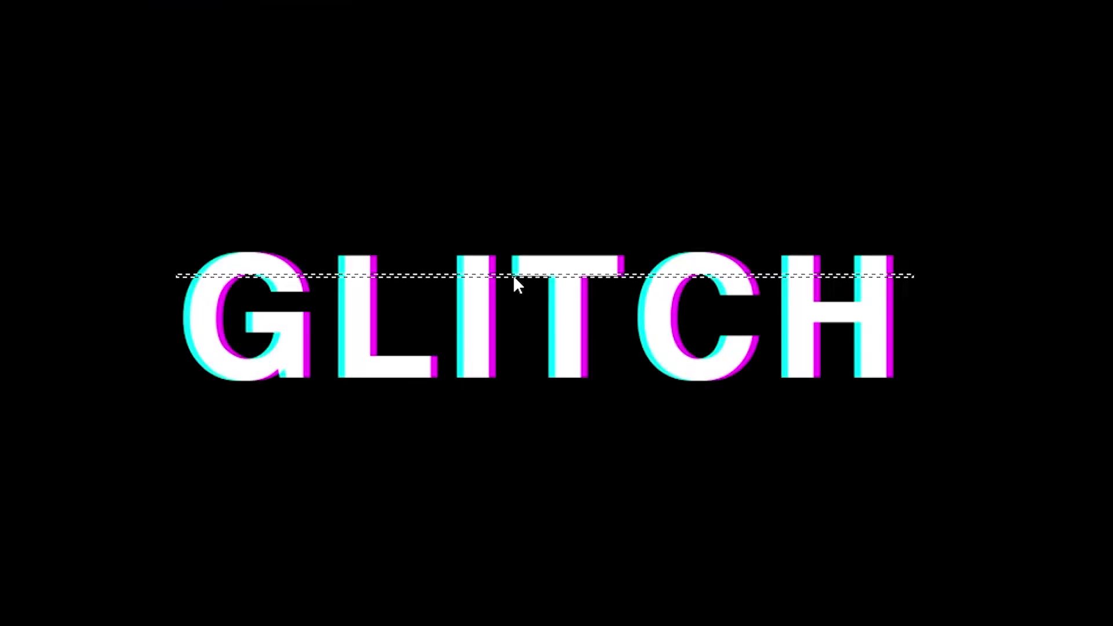
drag(443, 318, 450, 318)
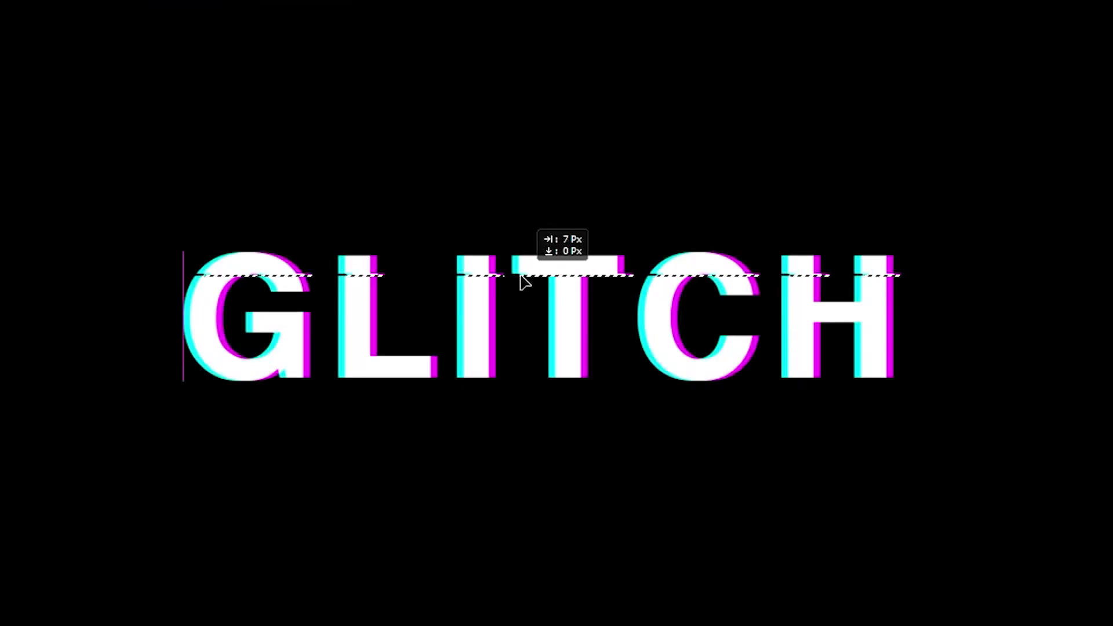
Step: Push the top strip further right, then shift a new slice left and a lower one 15 px right
drag(524, 281, 526, 282)
key(ctrl+d)
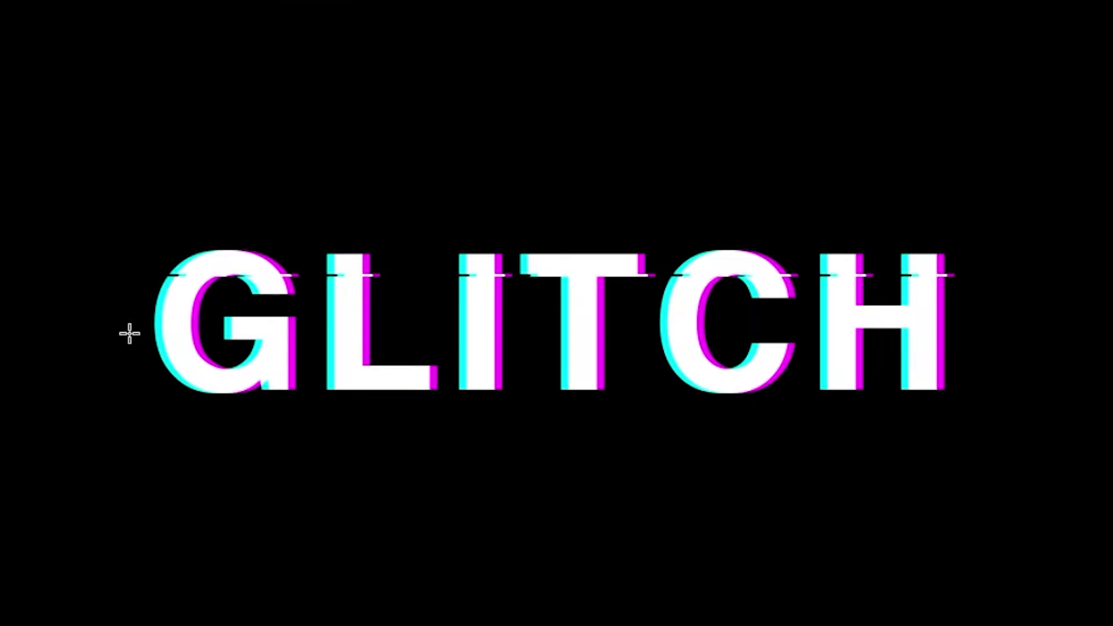
drag(129, 333, 1019, 337)
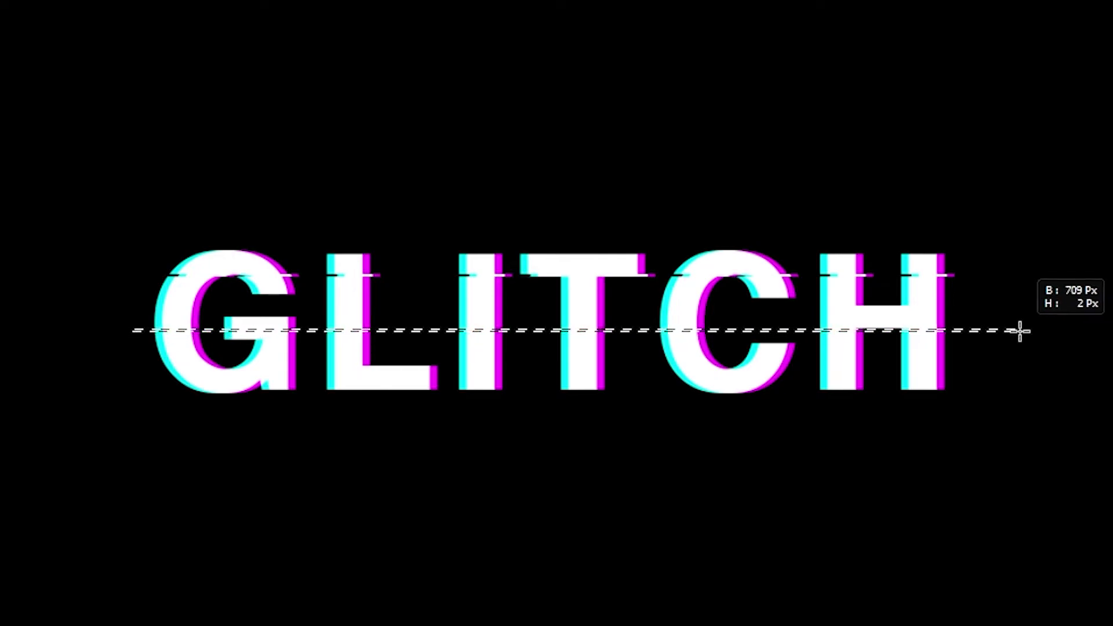
drag(345, 343, 332, 342)
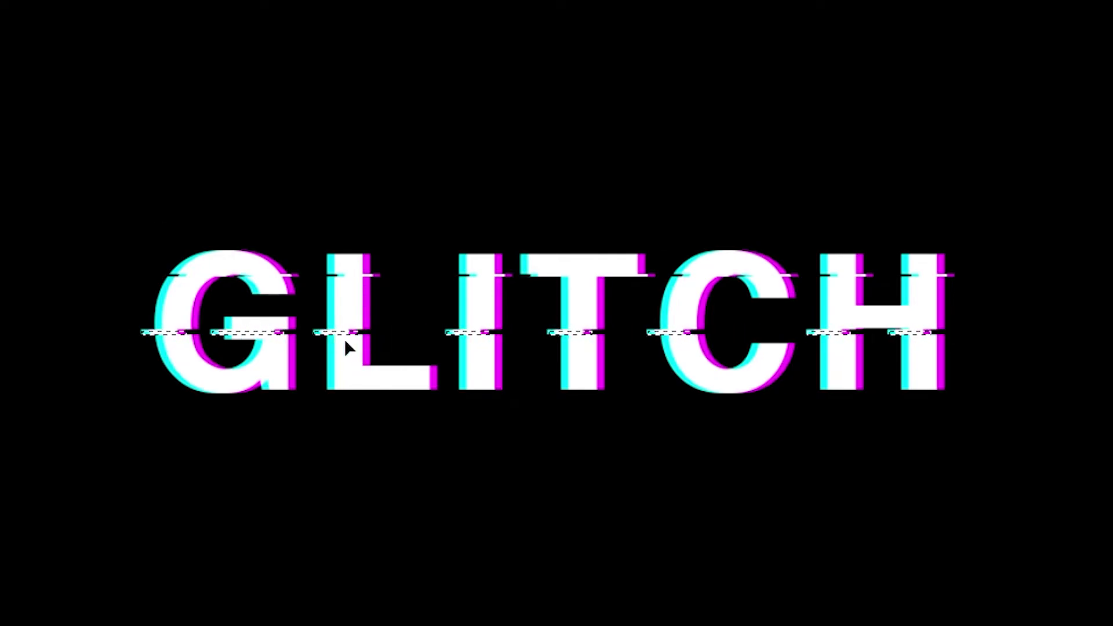
drag(155, 369, 972, 378)
drag(346, 370, 367, 377)
Step: Cut two more thin strips across GLITCH, shift them sideways, and deselect
drag(967, 295, 133, 301)
drag(390, 307, 417, 310)
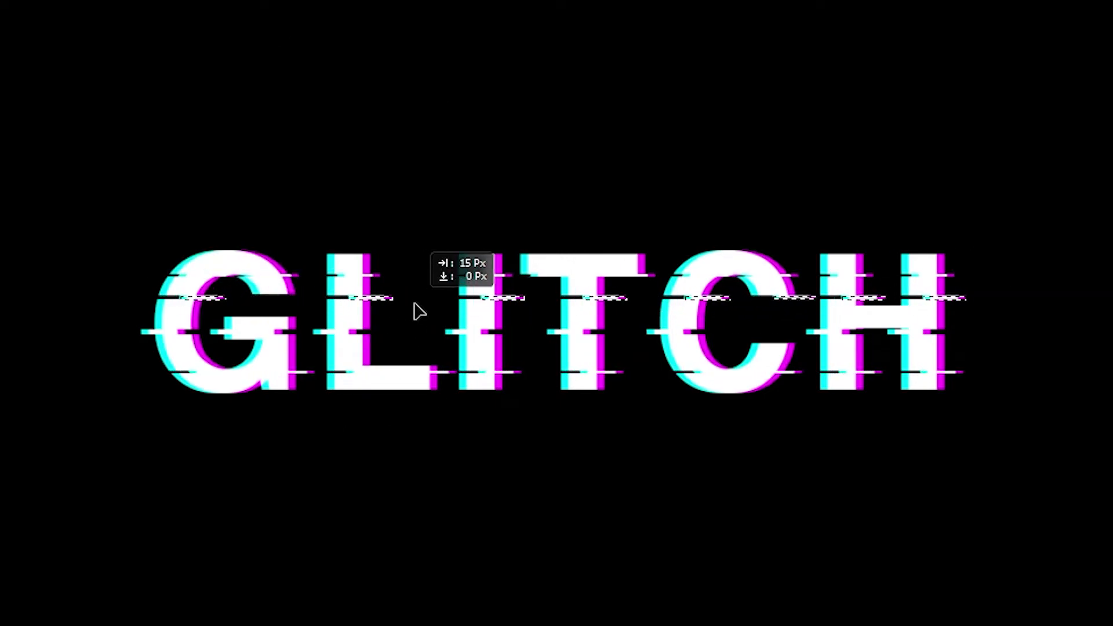
mouse_move(968, 343)
mouse_down()
mouse_move(143, 346)
mouse_move(187, 350)
mouse_up()
key(ctrl+d)
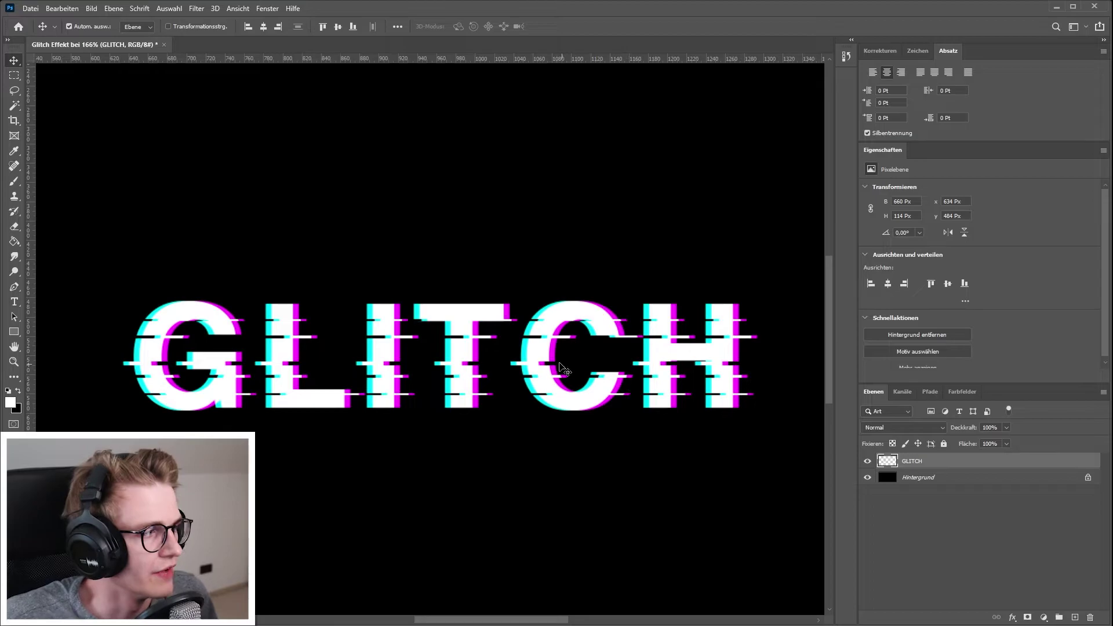
click(14, 153)
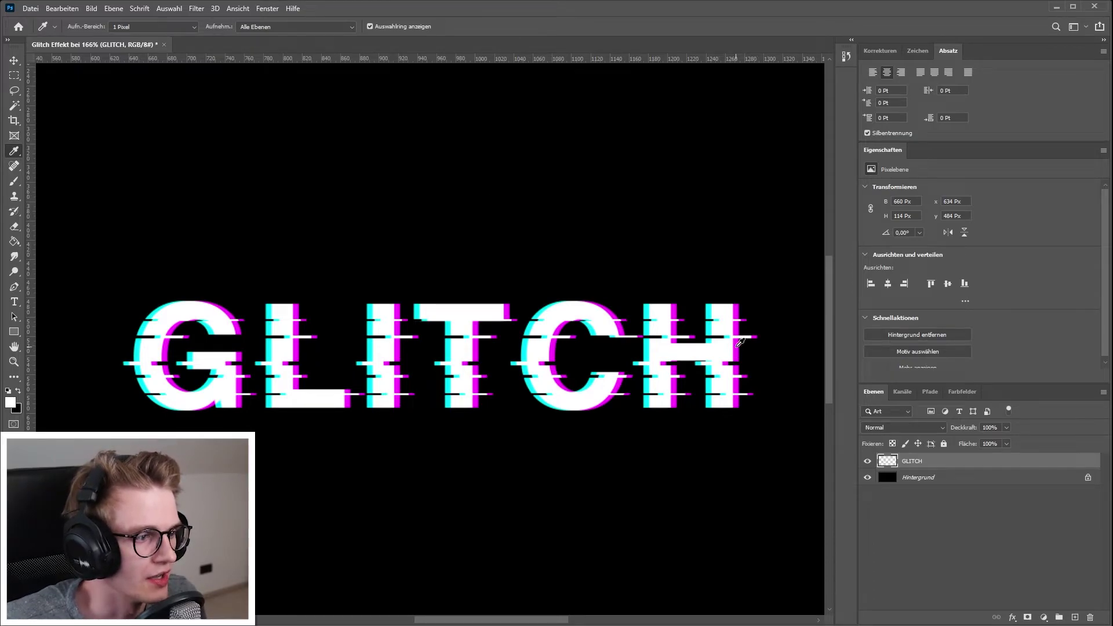
Step: Sample the magenta from the letters' fringe as the fill colour for rectangle shapes
click(737, 345)
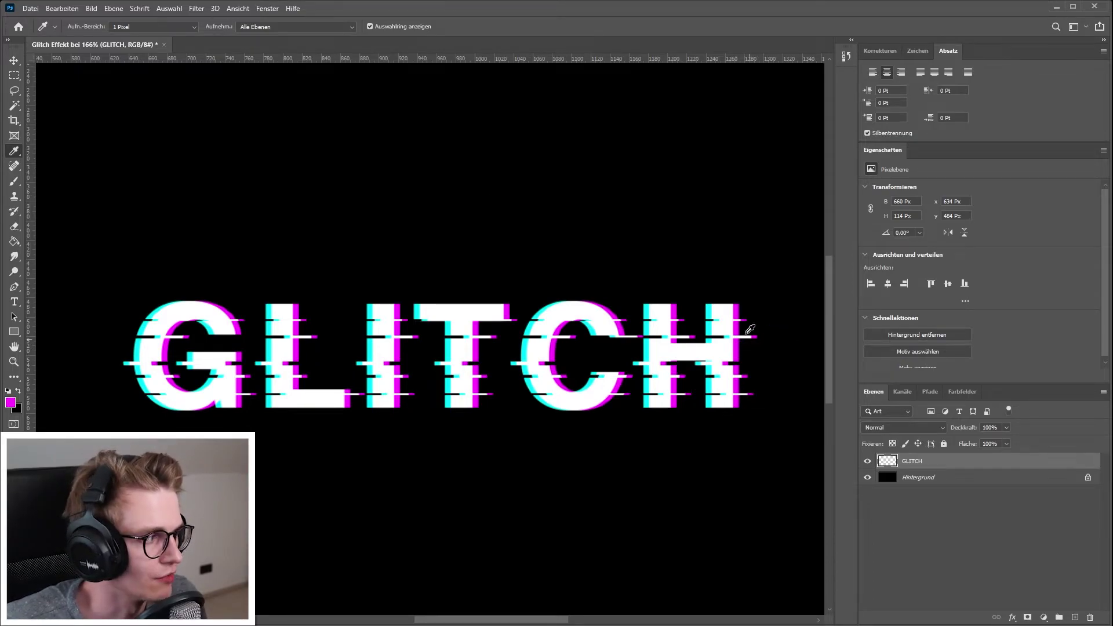
click(14, 333)
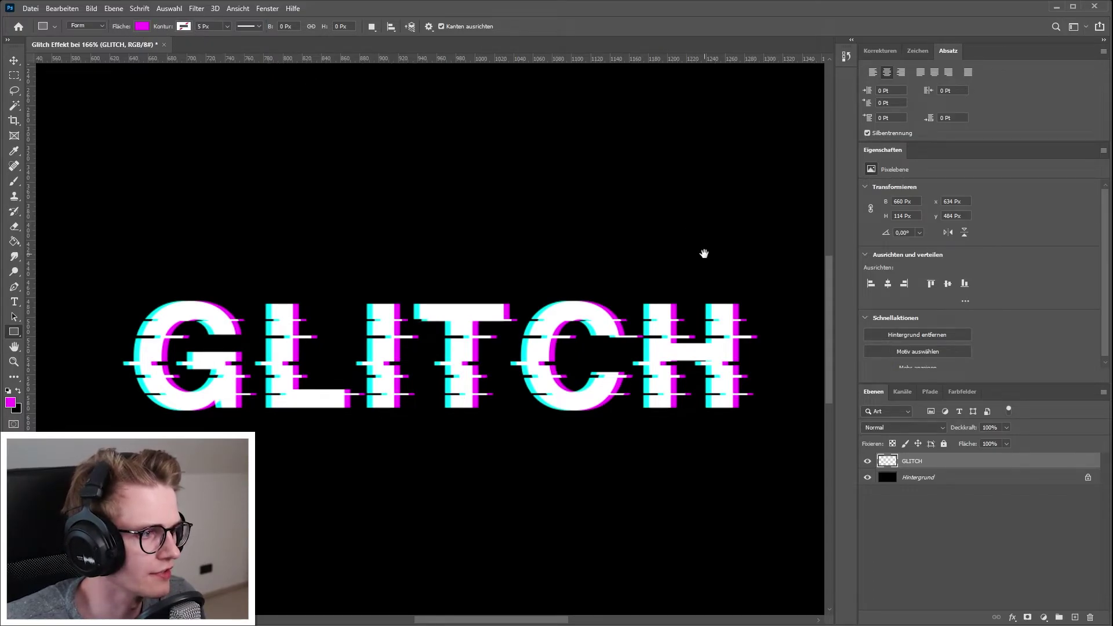
Step: Draw several small magenta bars right of and on the H
drag(704, 253, 621, 236)
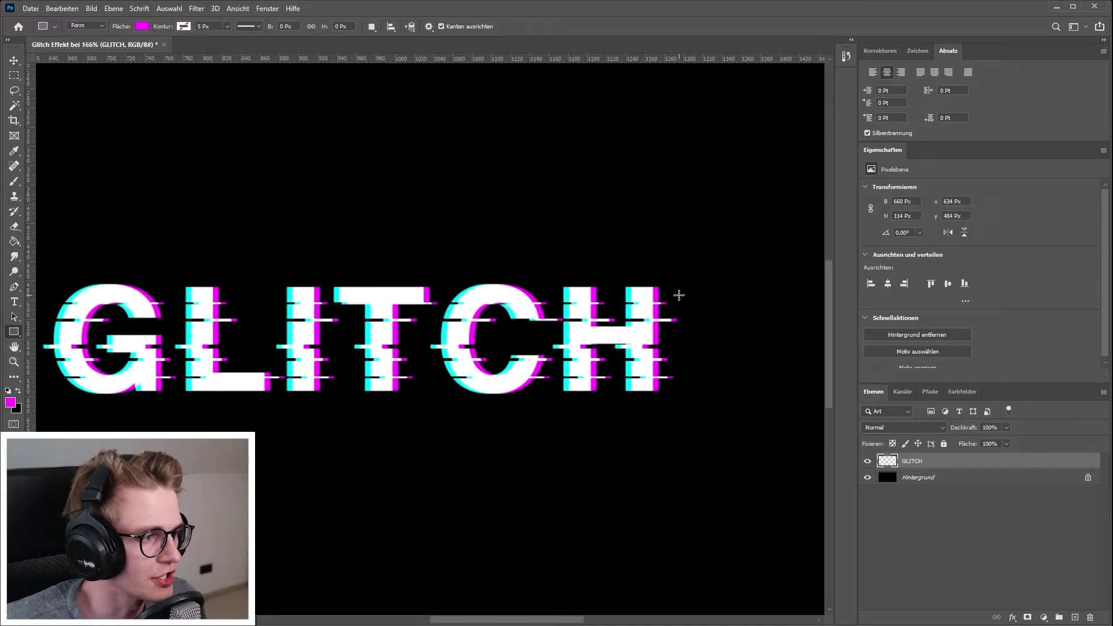
drag(677, 293, 684, 294)
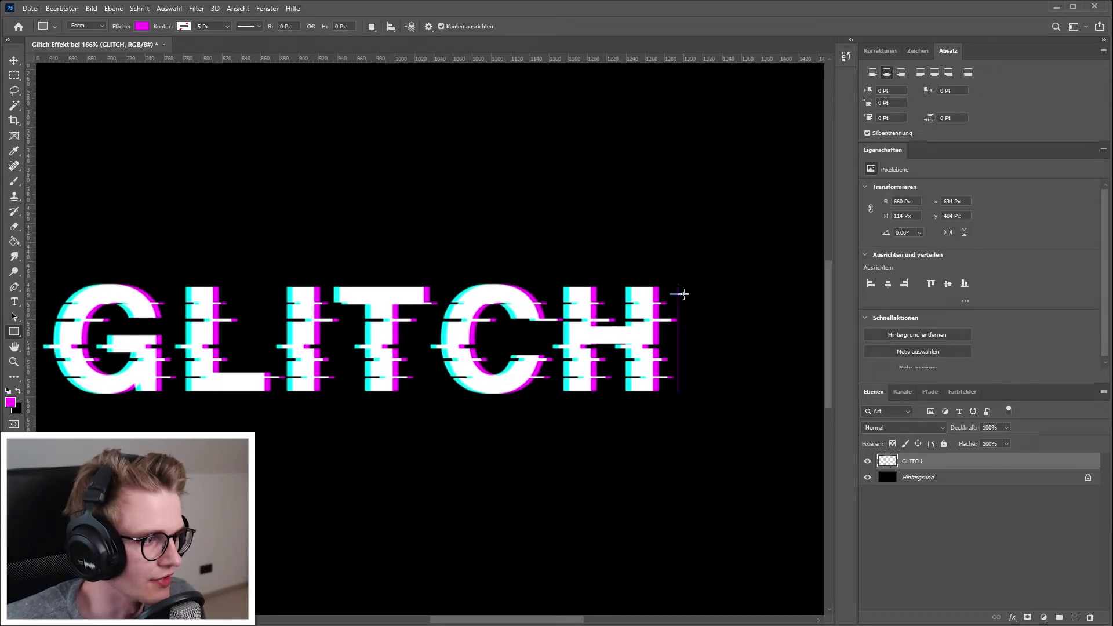
drag(674, 310, 674, 334)
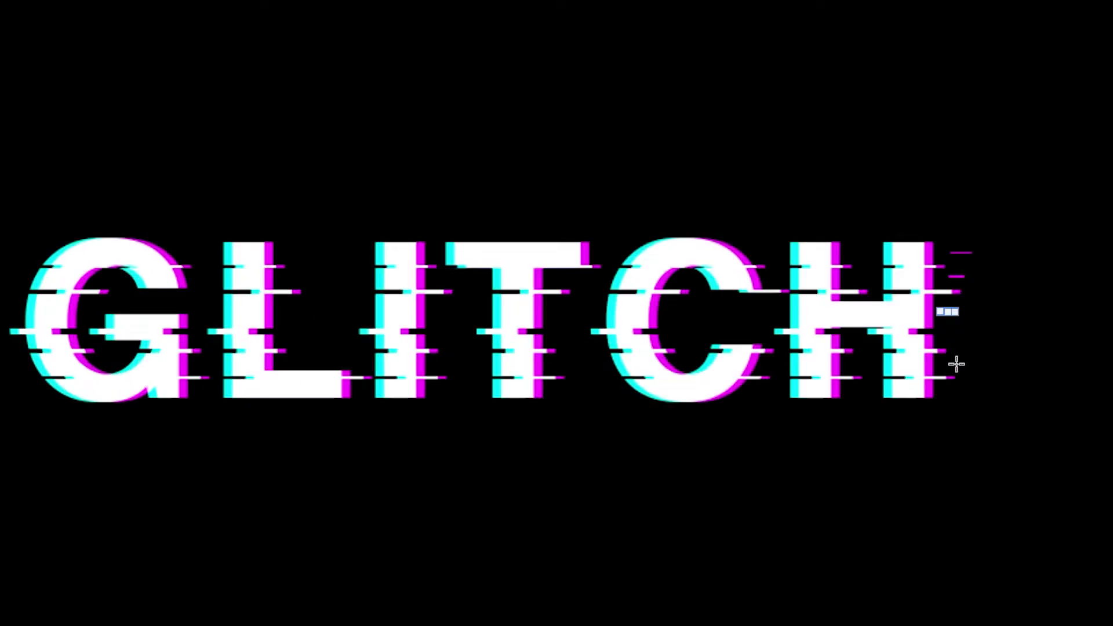
mouse_move(667, 369)
mouse_down()
mouse_move(678, 369)
mouse_move(677, 349)
mouse_up()
drag(964, 334, 964, 334)
drag(841, 361, 856, 364)
mouse_move(843, 273)
mouse_down()
mouse_move(860, 281)
mouse_move(860, 250)
mouse_up()
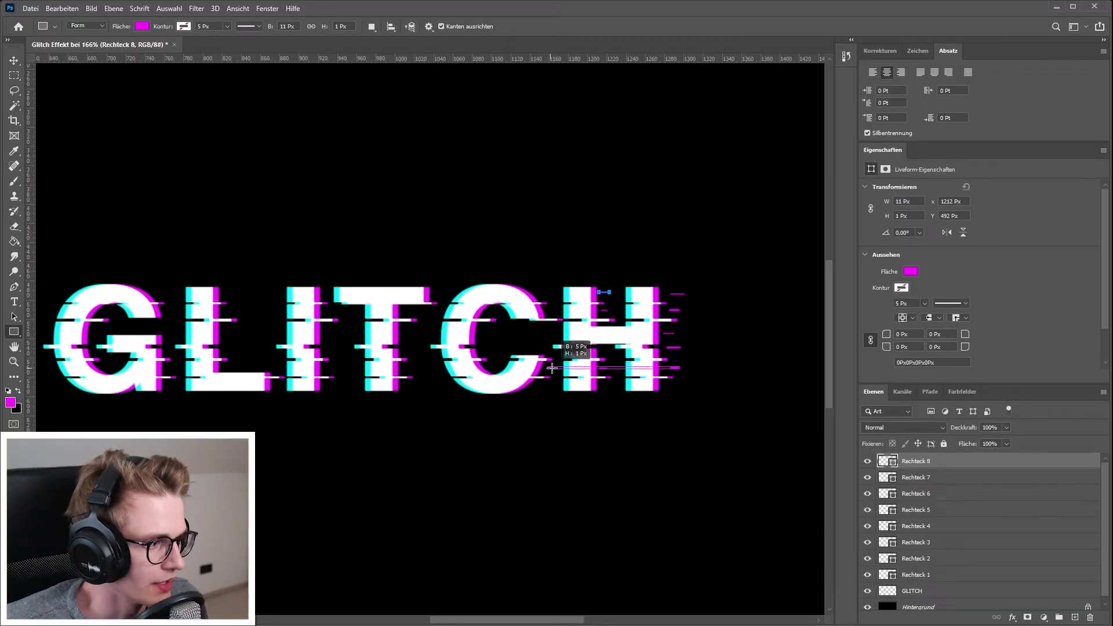
Step: Add small magenta bars on the C and around the T
click(576, 349)
click(1018, 299)
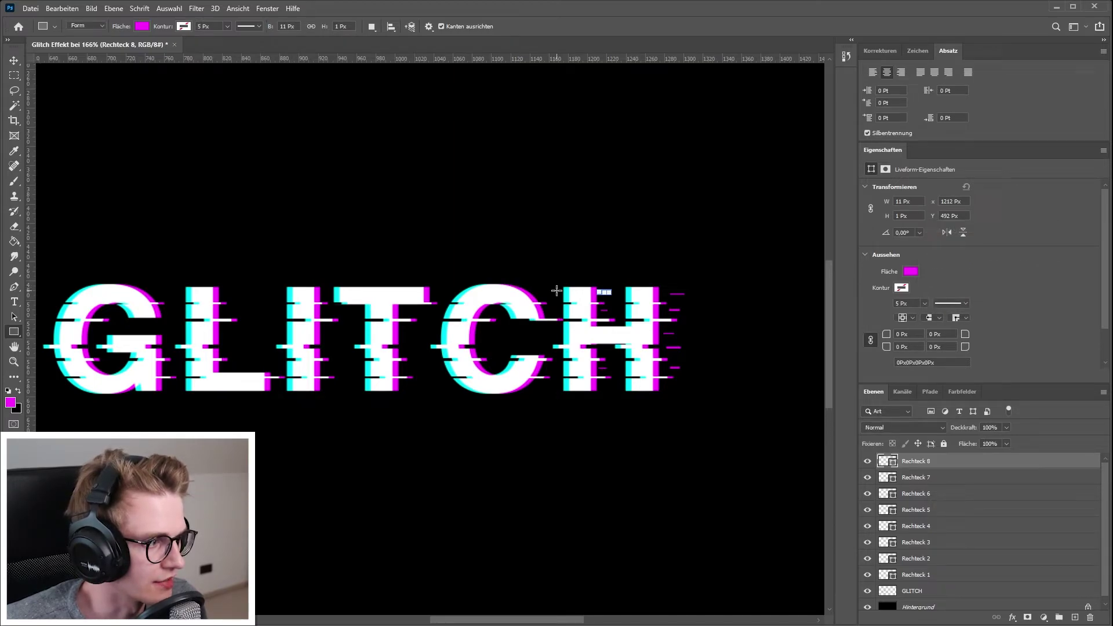
drag(534, 289, 549, 290)
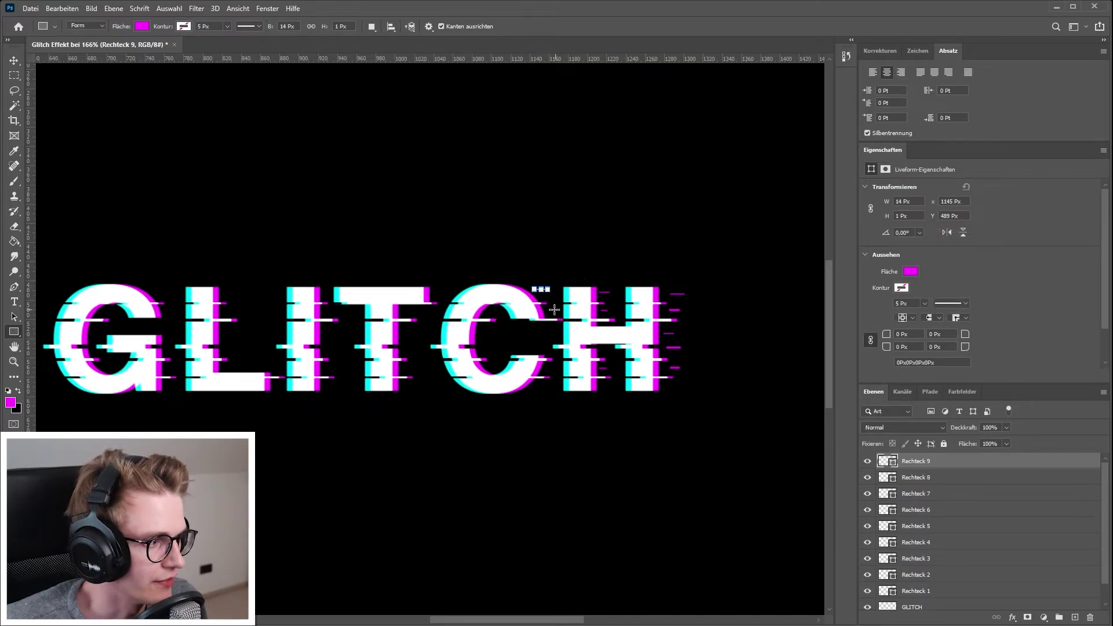
drag(544, 309, 553, 310)
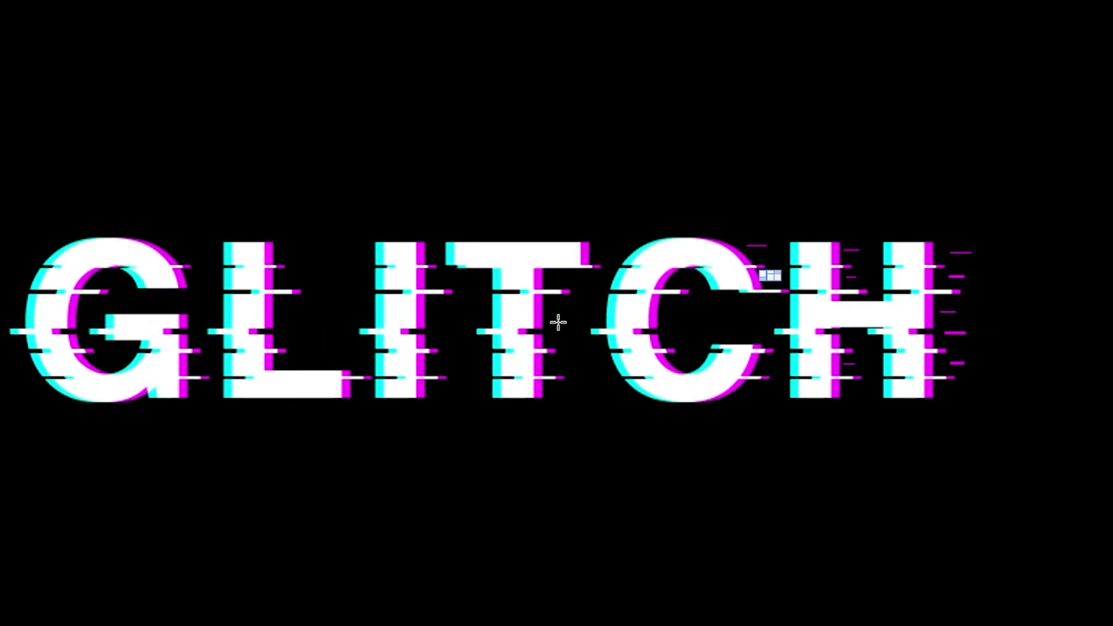
mouse_move(546, 361)
mouse_down()
mouse_move(560, 363)
mouse_move(564, 391)
mouse_up()
drag(546, 330, 564, 332)
drag(420, 247, 440, 256)
drag(429, 363, 444, 363)
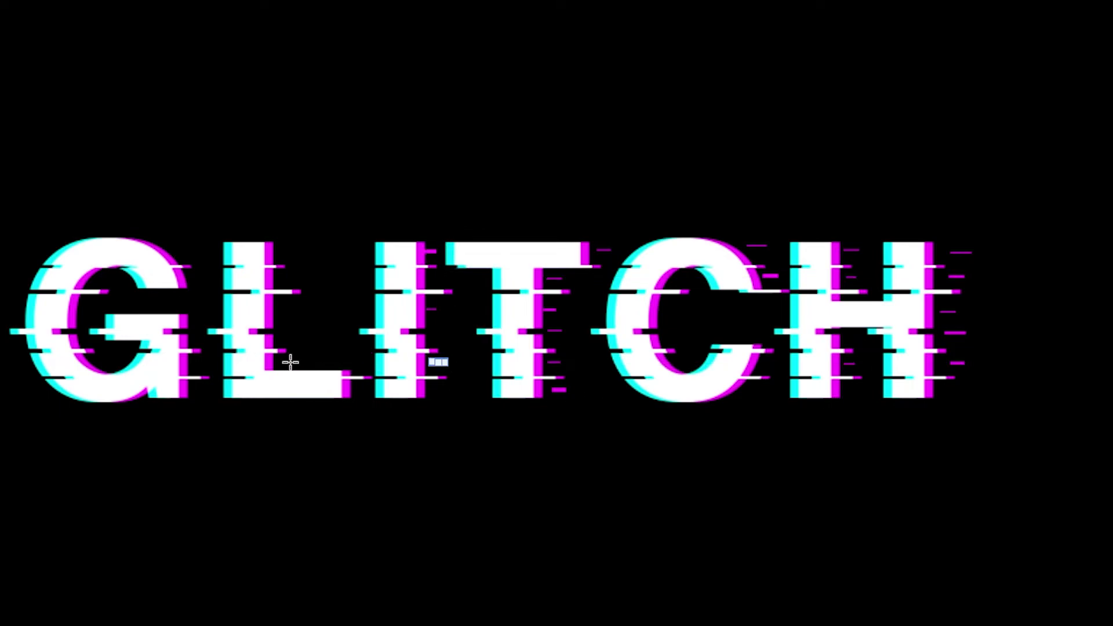
Step: Add small magenta bars beside the L and around and inside the G
mouse_move(283, 363)
mouse_down()
mouse_move(293, 363)
mouse_move(294, 308)
mouse_up()
mouse_move(277, 253)
mouse_down()
mouse_move(297, 253)
mouse_move(308, 278)
mouse_up()
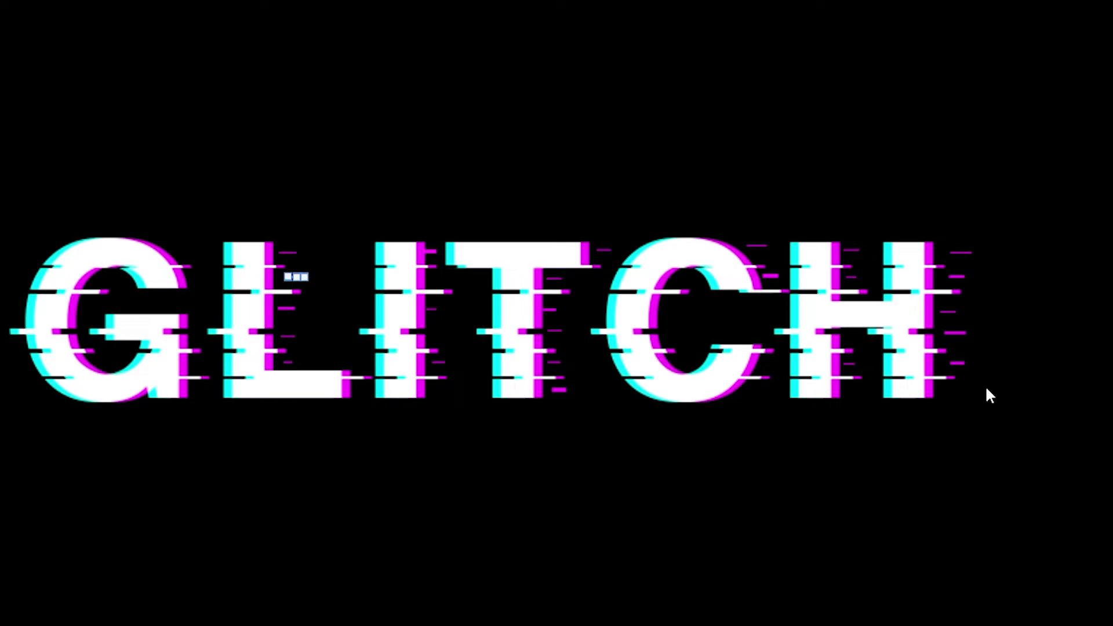
mouse_move(186, 251)
mouse_down()
mouse_move(198, 251)
mouse_move(206, 278)
mouse_up()
drag(187, 363, 206, 362)
mouse_move(78, 302)
mouse_down()
mouse_move(97, 302)
mouse_move(110, 277)
mouse_up()
drag(90, 360, 114, 360)
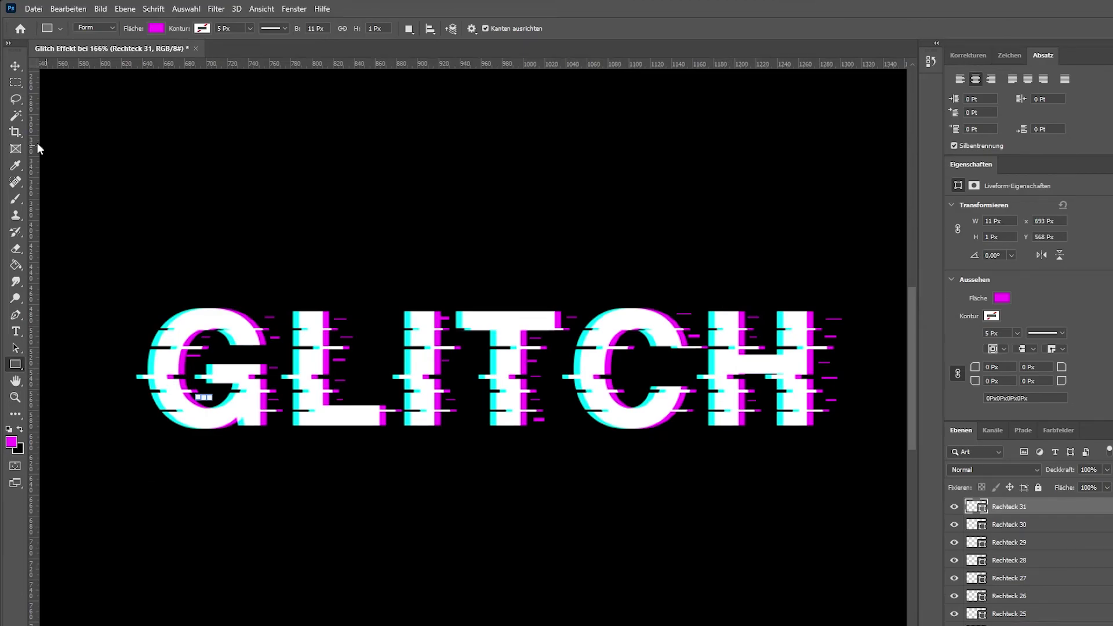
Step: Sample cyan from the text fringe and set the rectangle fill to cyan
click(780, 313)
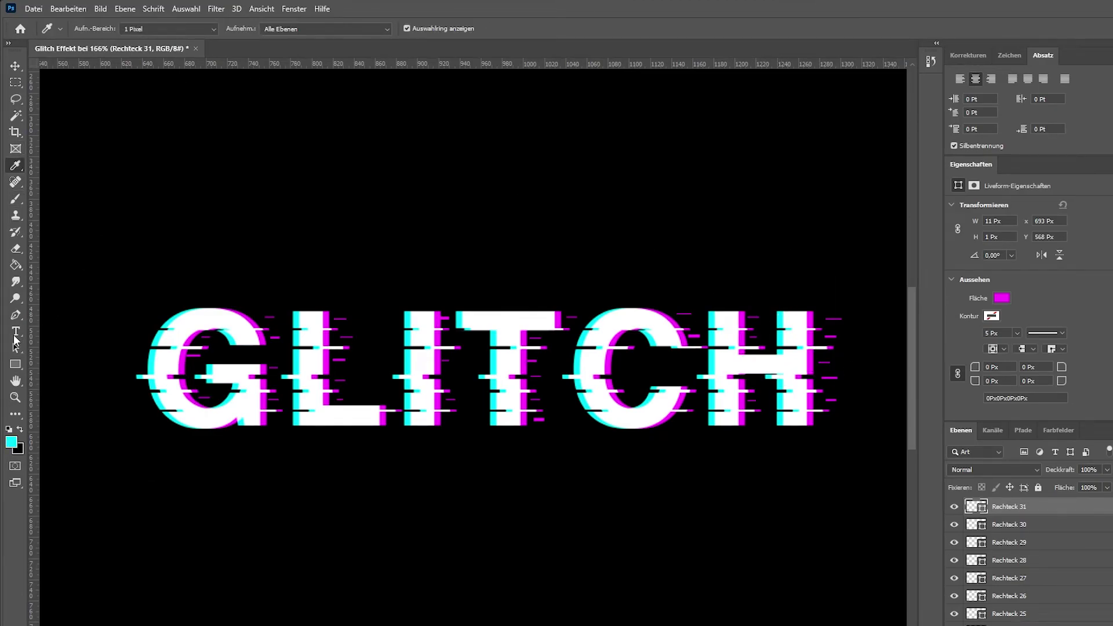
click(157, 28)
click(77, 92)
key(Return)
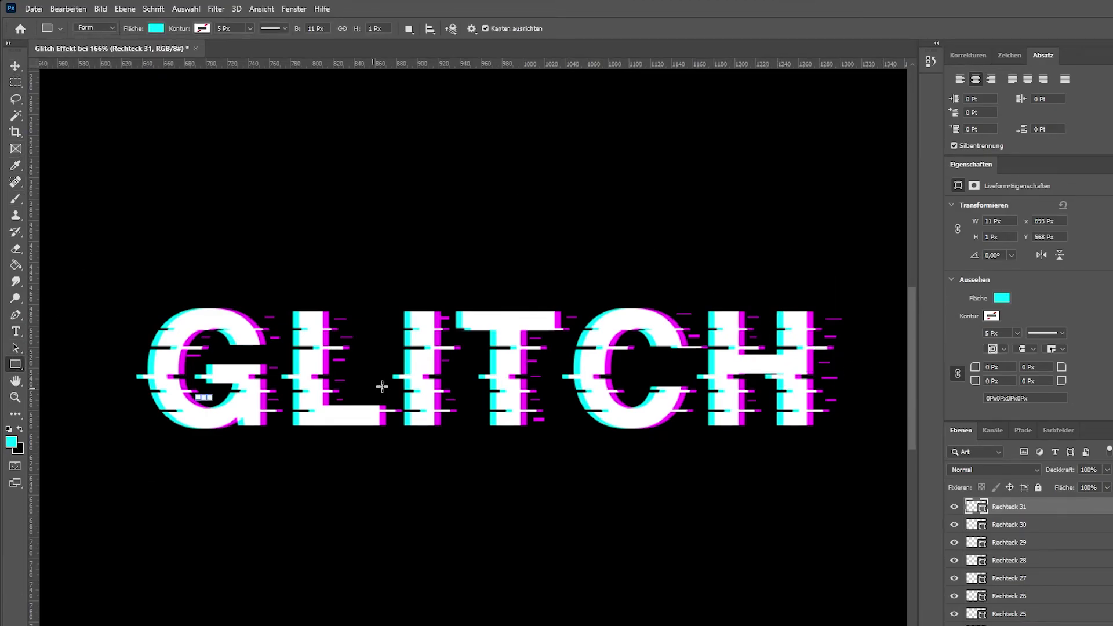
Step: Draw small cyan bars around the H, C, T and inside the I
drag(762, 322, 771, 323)
drag(761, 395, 769, 394)
drag(632, 387, 644, 388)
drag(625, 336, 636, 337)
drag(557, 386, 565, 352)
drag(561, 405, 582, 423)
drag(472, 402, 480, 344)
Step: Add small cyan bars around the L and G and between the letters
mouse_move(380, 361)
mouse_down()
mouse_move(394, 362)
mouse_move(398, 333)
mouse_move(380, 317)
mouse_up()
drag(376, 391, 385, 391)
drag(211, 341, 220, 341)
mouse_move(118, 352)
mouse_down()
mouse_move(136, 353)
mouse_move(164, 316)
mouse_up()
drag(122, 391, 154, 425)
drag(277, 420, 284, 405)
drag(272, 354, 282, 355)
drag(546, 365, 553, 366)
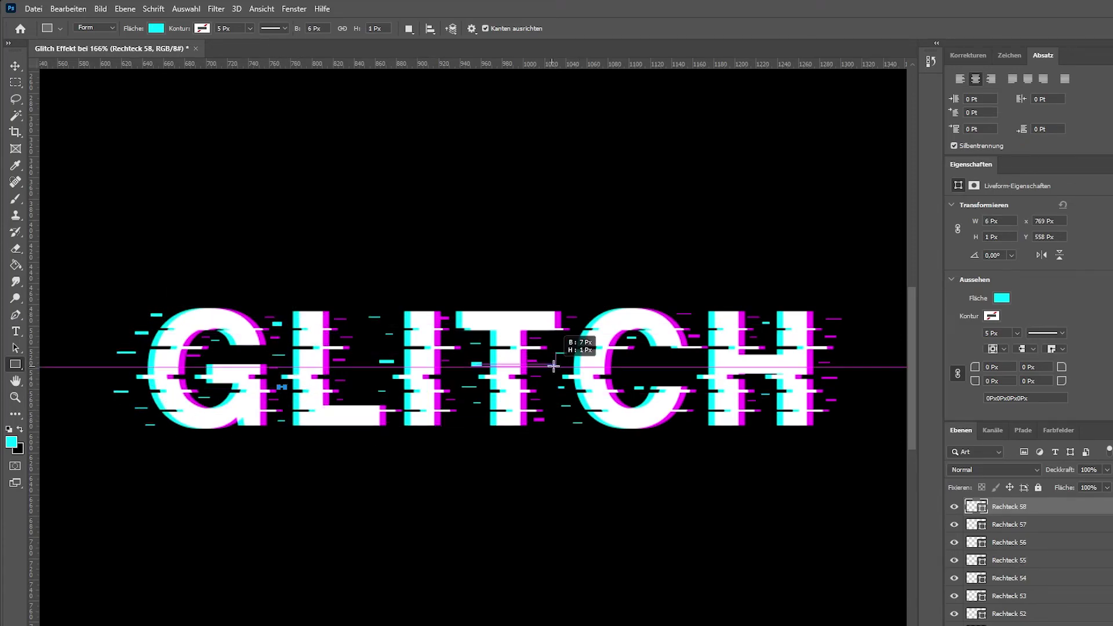